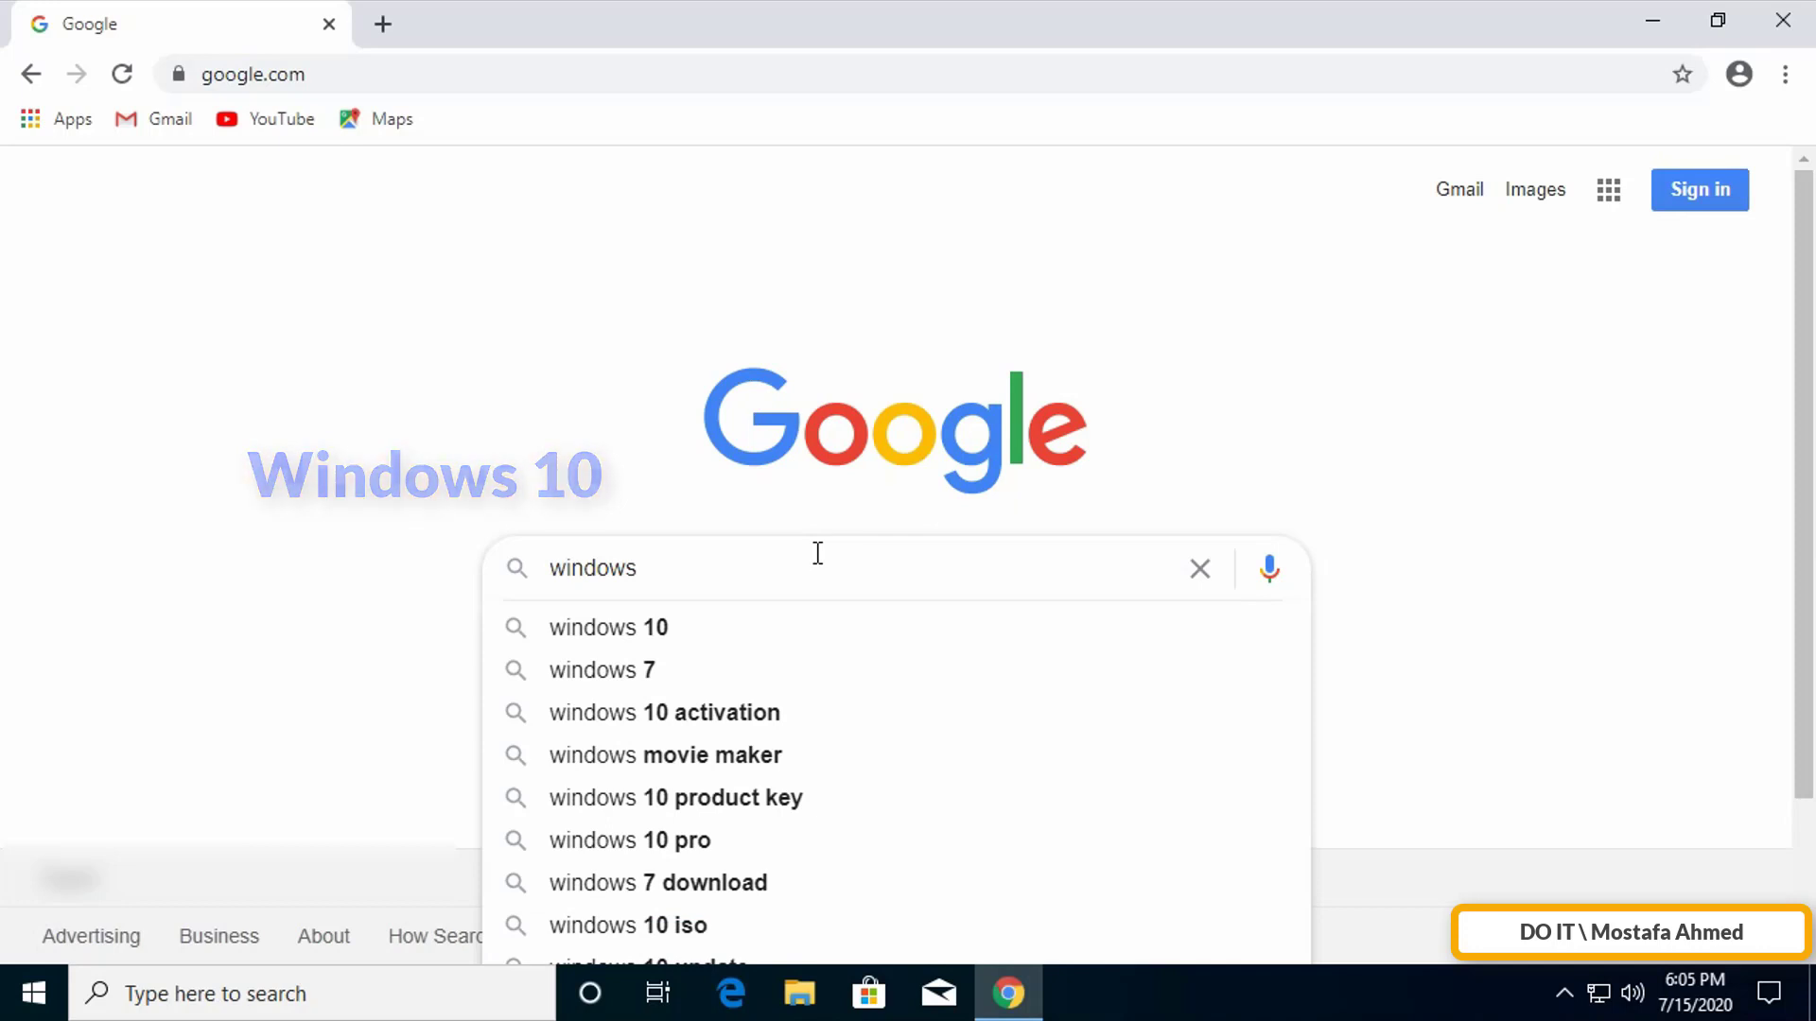
# Step: Search Google for "windows 10" and open Microsoft's Download Windows 10 Disc Image result in a new tab
pyautogui.write('10')
pyautogui.press('Return')
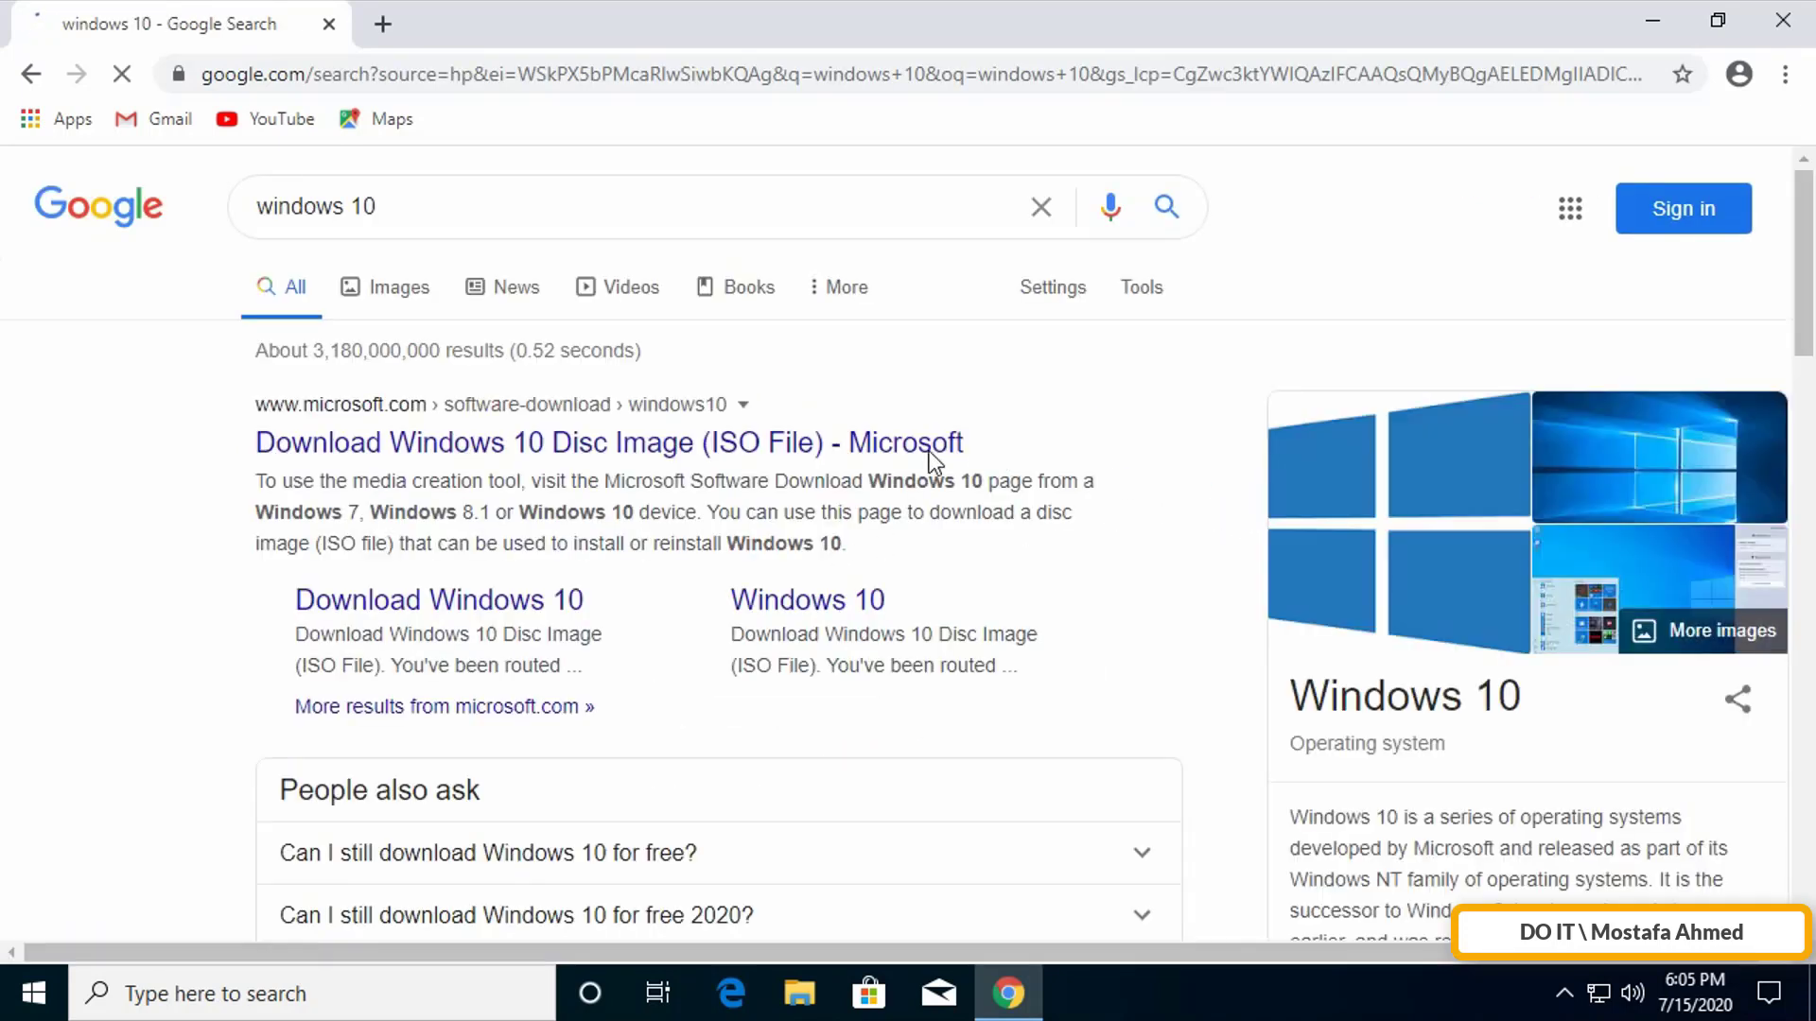
pyautogui.rightClick(568, 457)
pyautogui.click(596, 469)
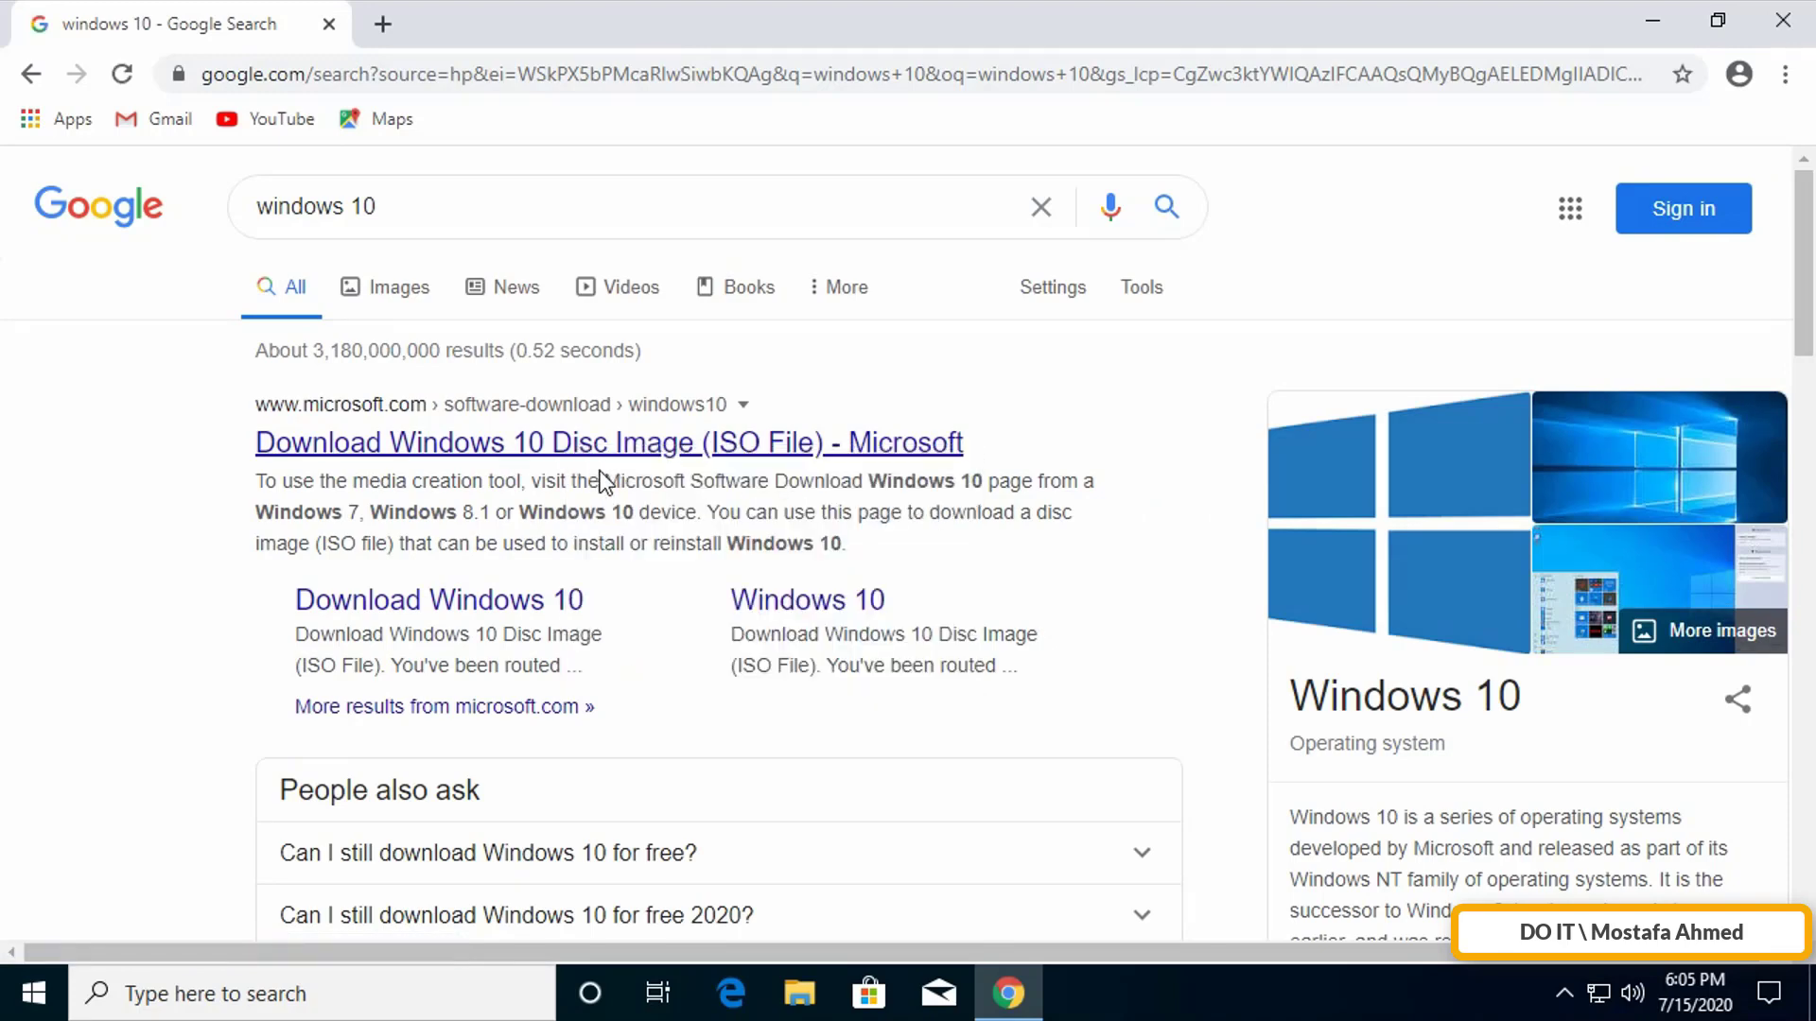
pyautogui.click(503, 30)
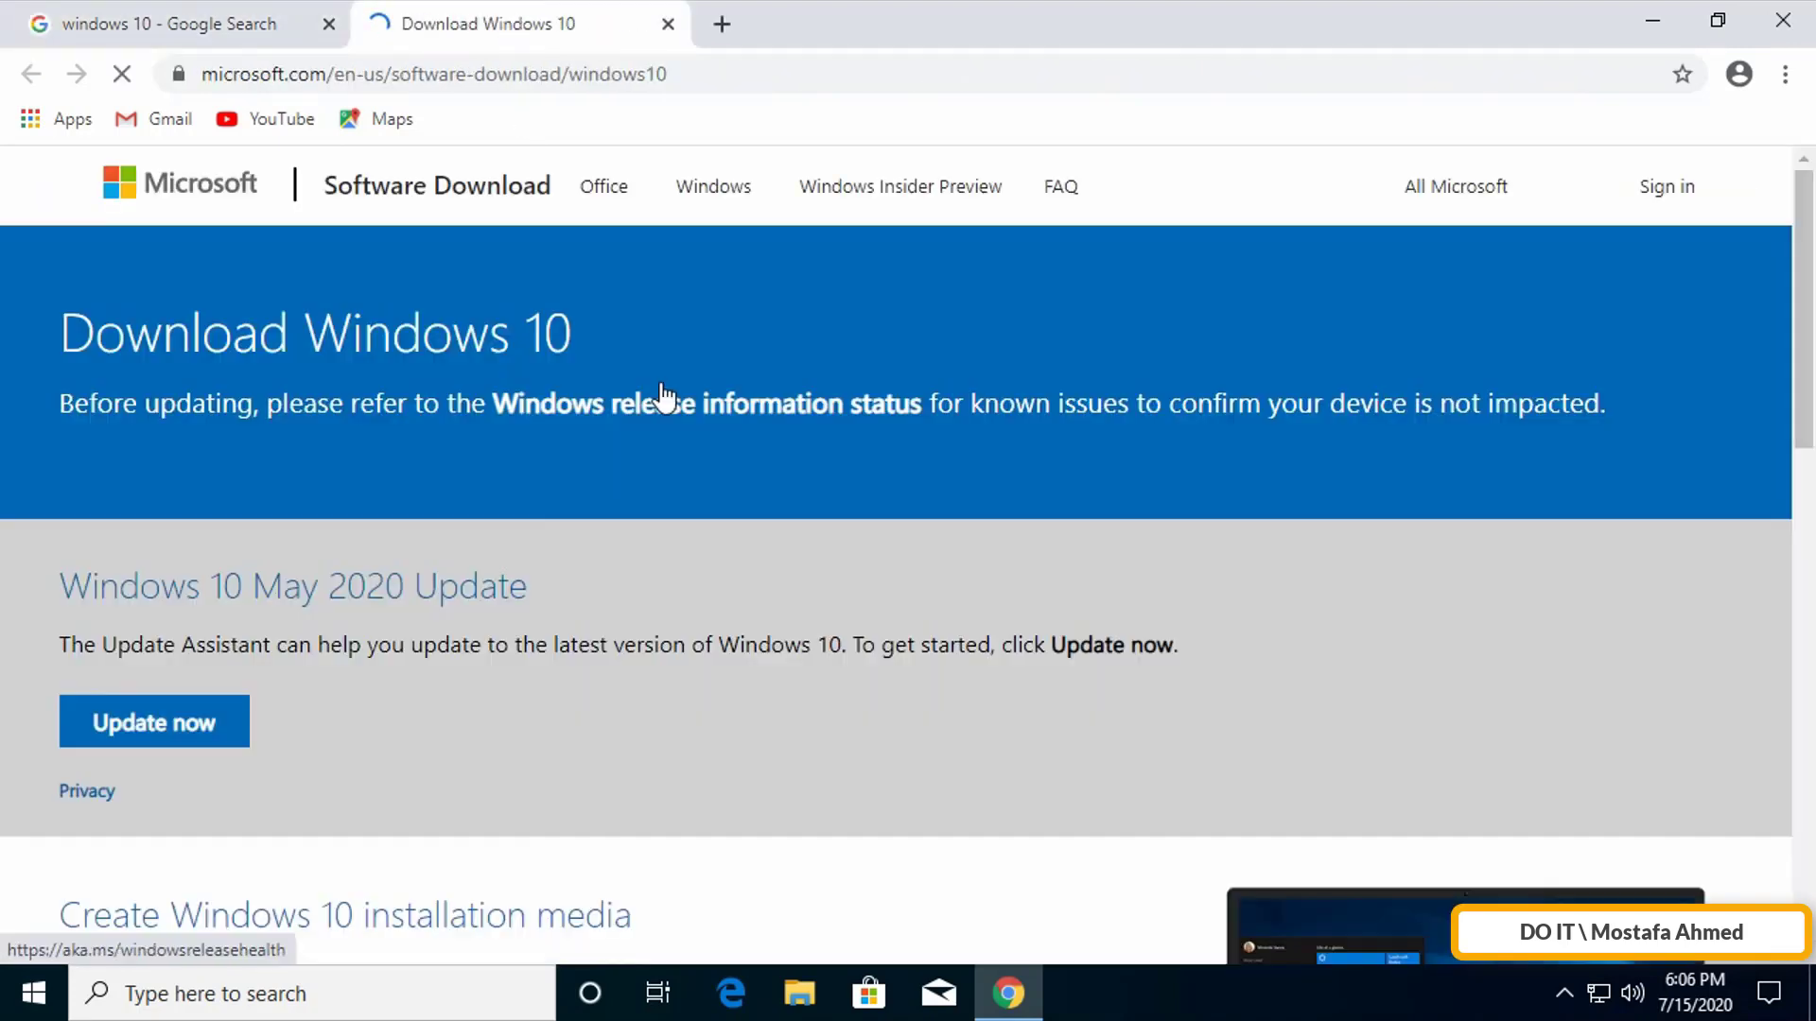
# Step: Download the media creation tool from the "Create Windows 10 installation media" section of the page
pyautogui.moveTo(1803, 356); pyautogui.dragTo(1808, 417)
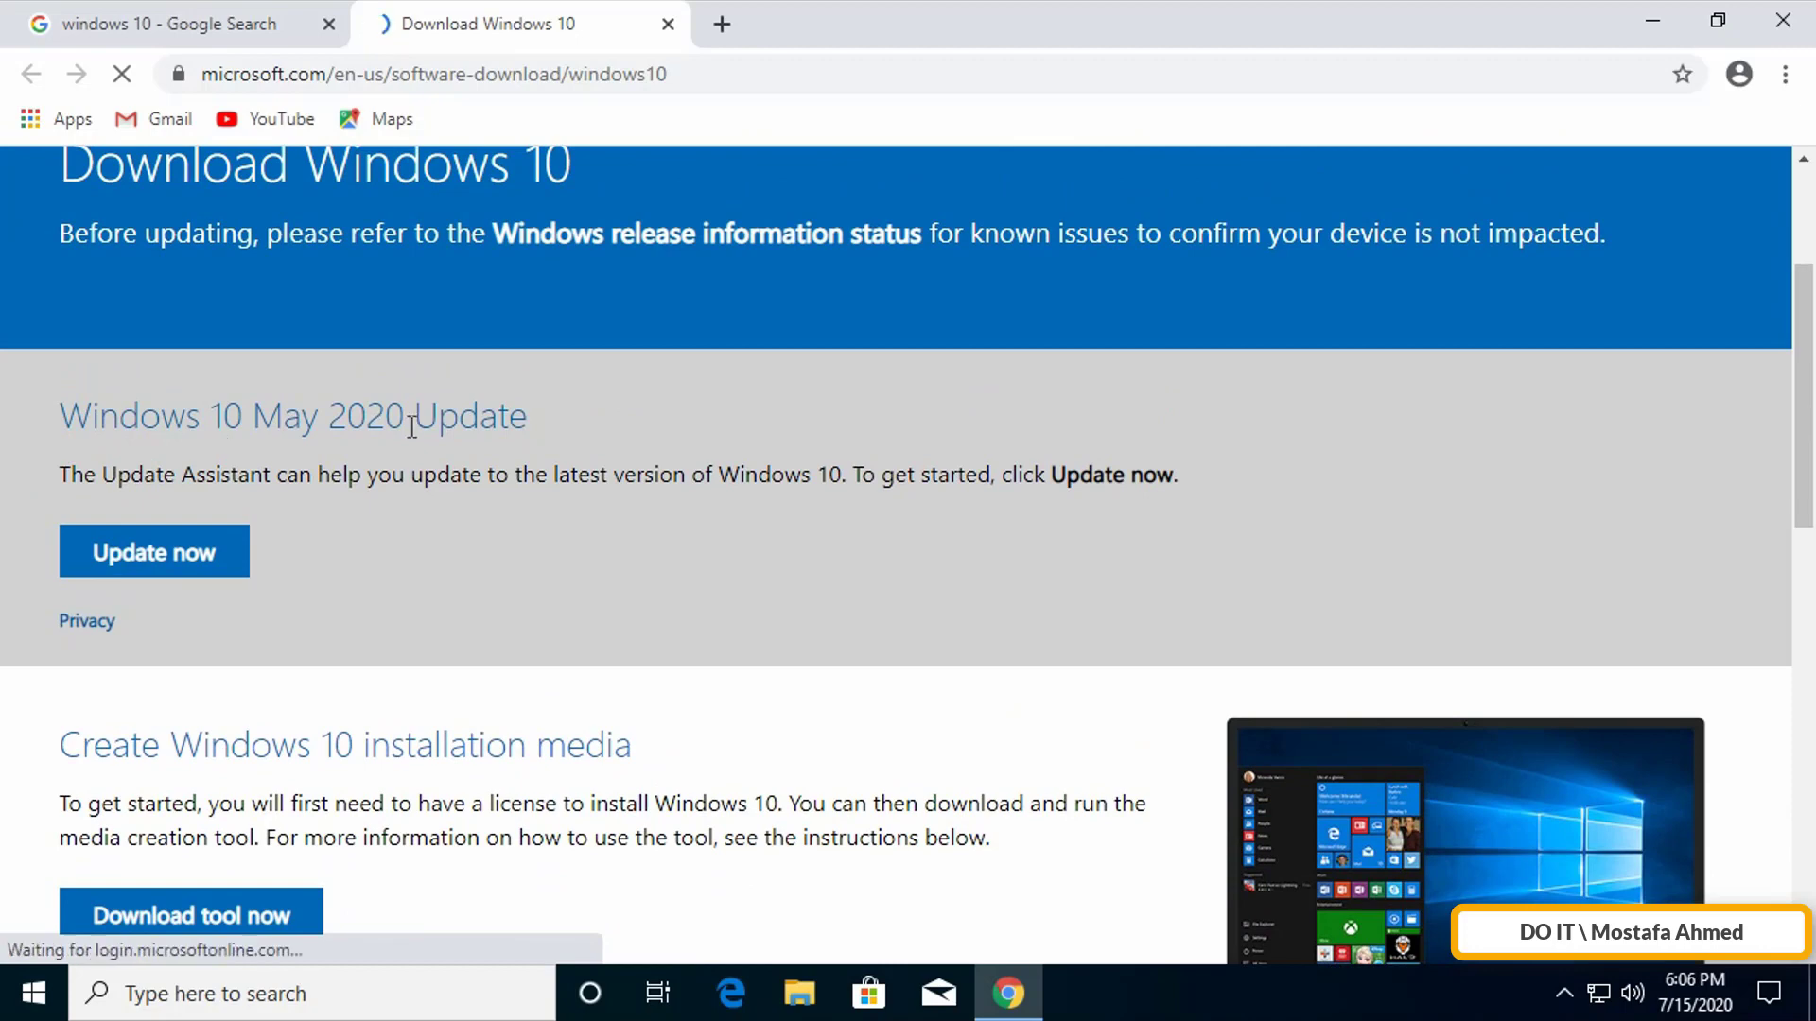
pyautogui.tripleClick(181, 413)
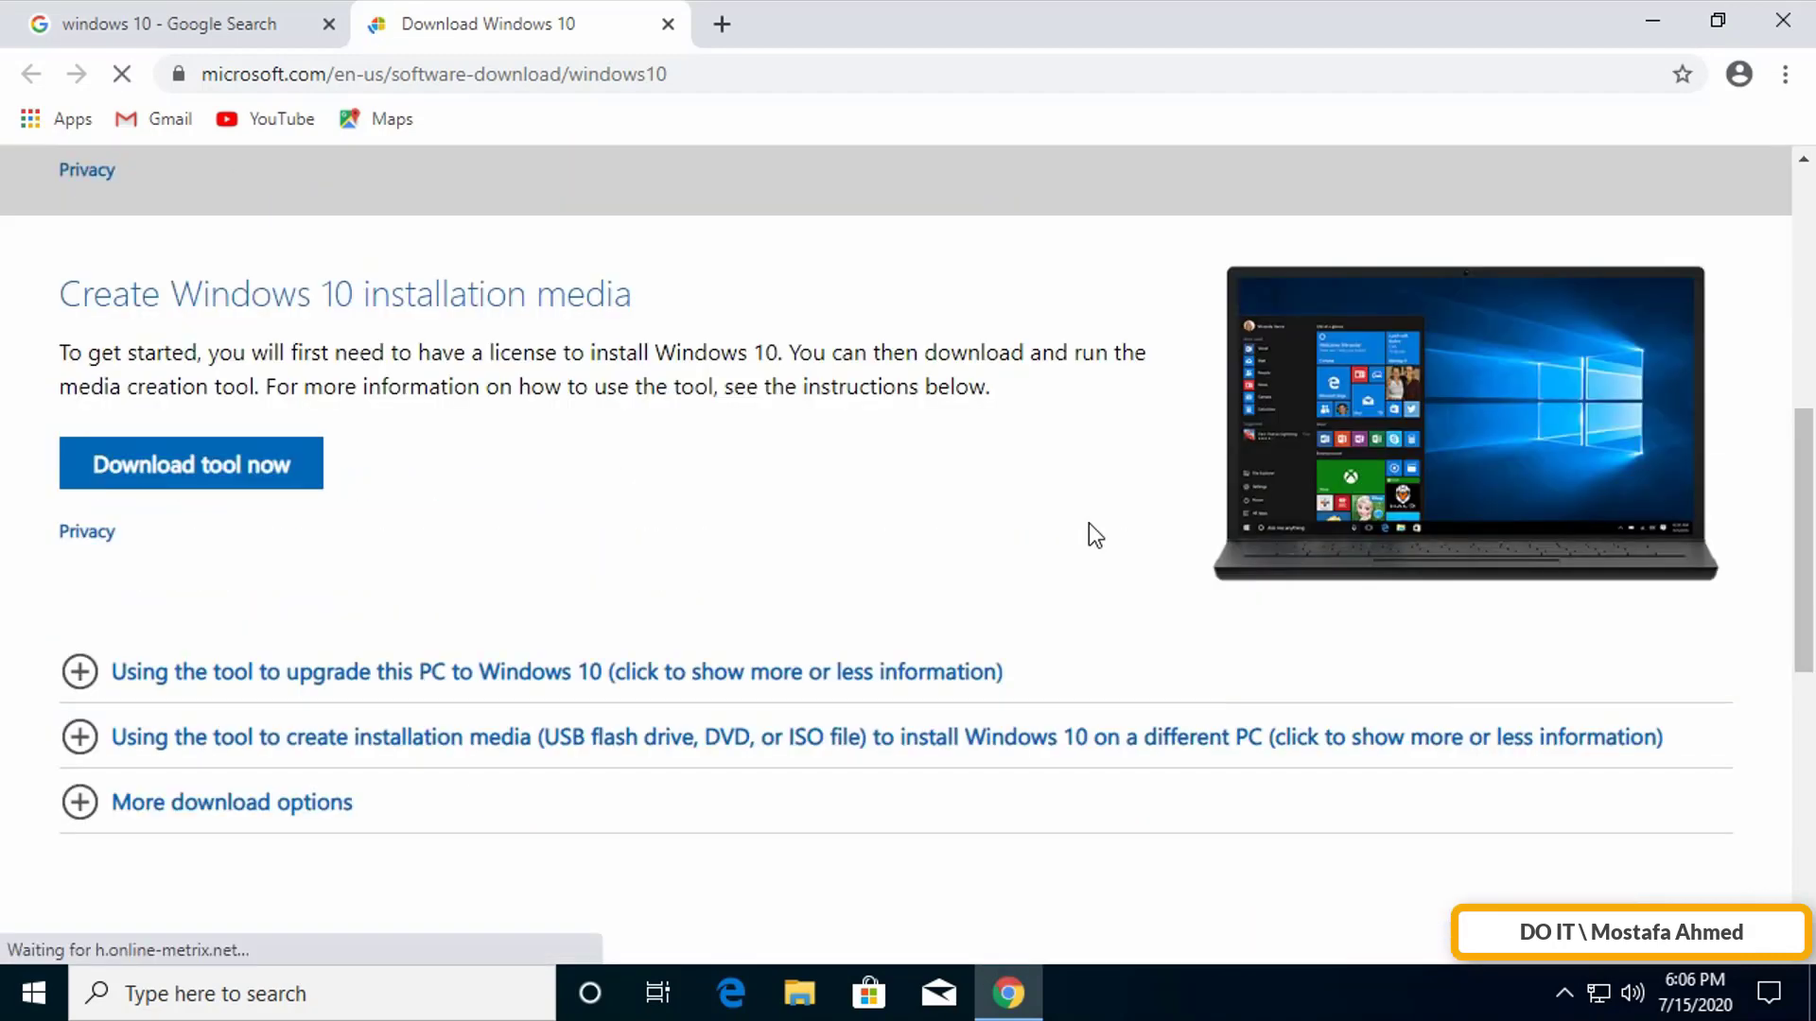
pyautogui.scroll(-5, 1085, 531)
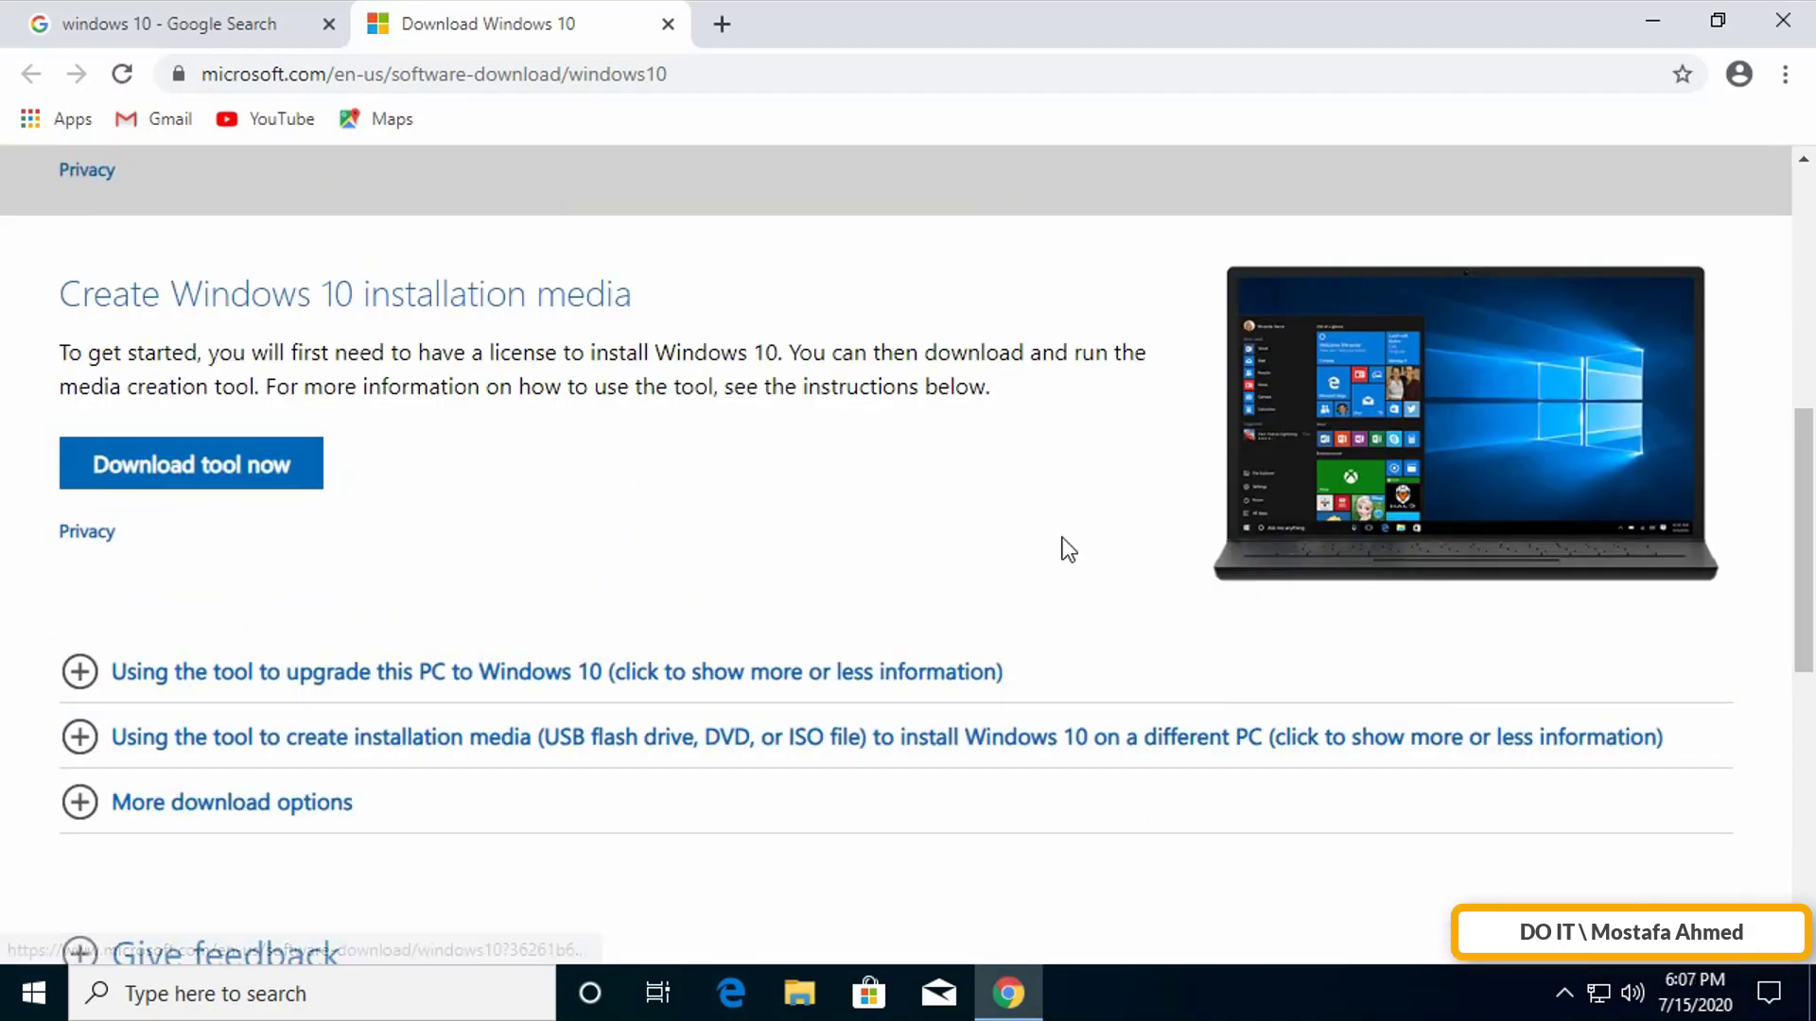
pyautogui.click(247, 473)
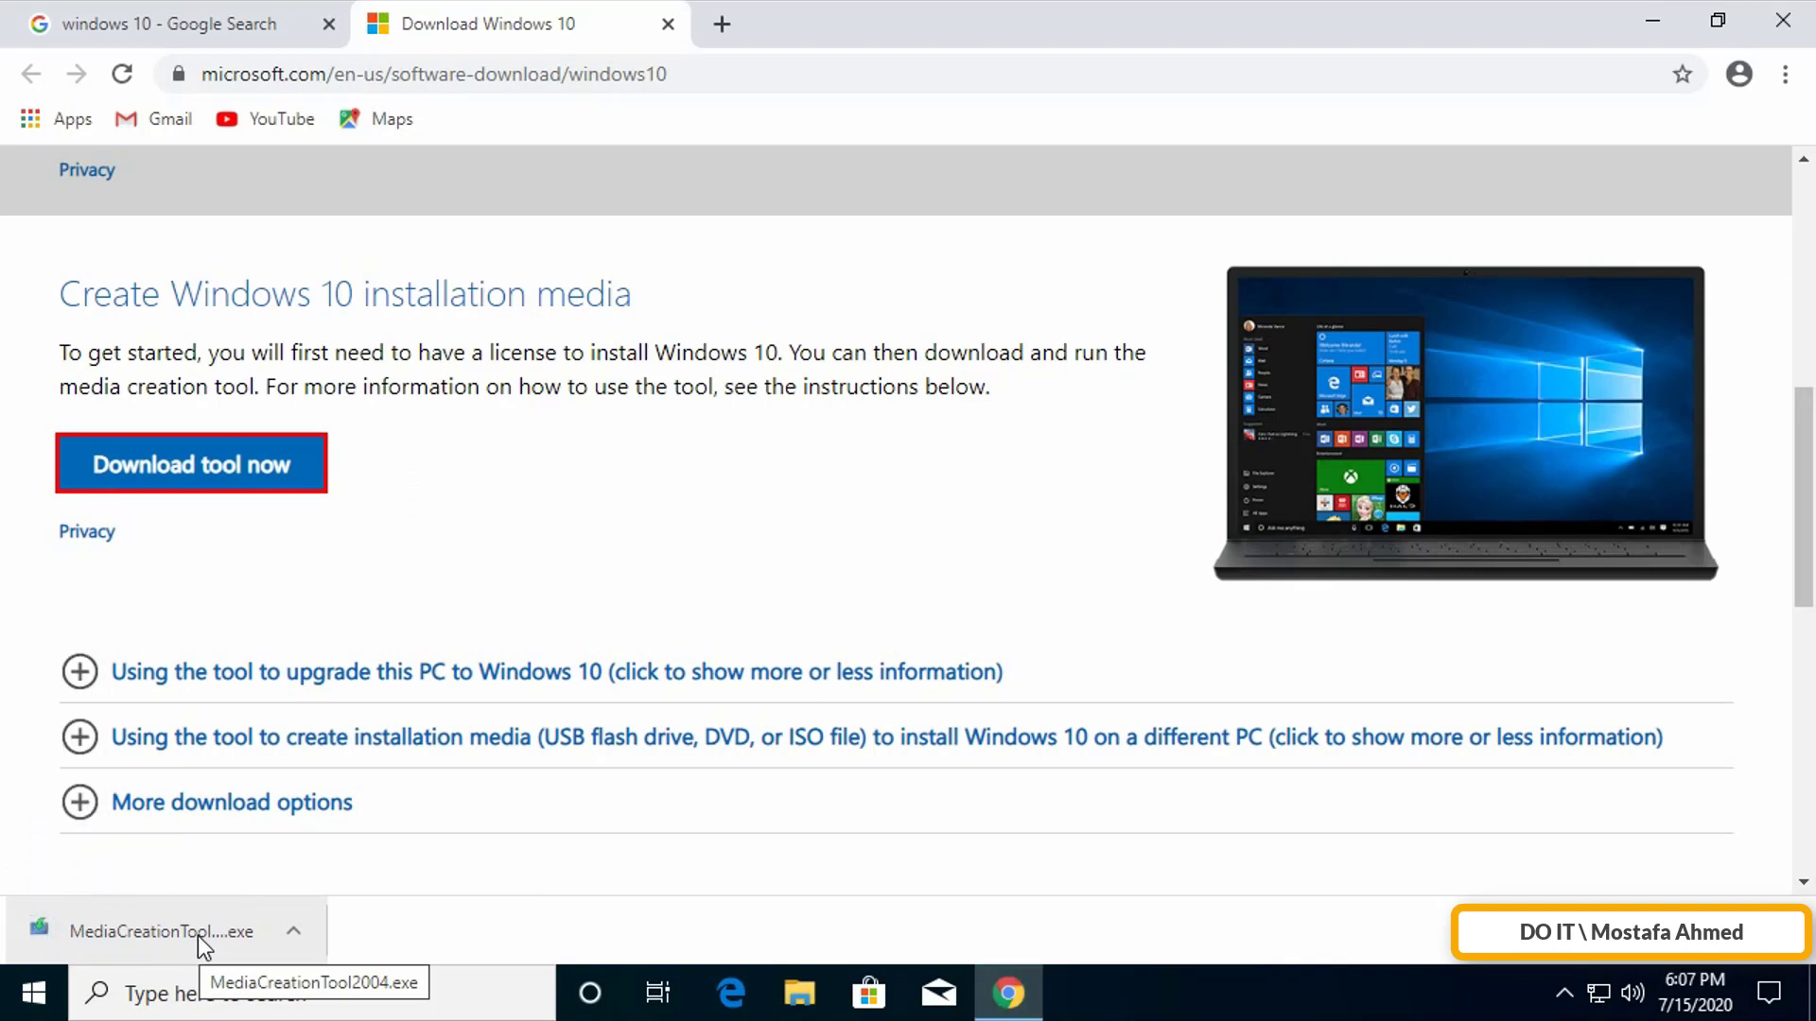
# Step: Run MediaCreationTool2004 from its download folder, allow it to make changes, and clear the folder and browser windows off the desktop
pyautogui.rightClick(197, 934)
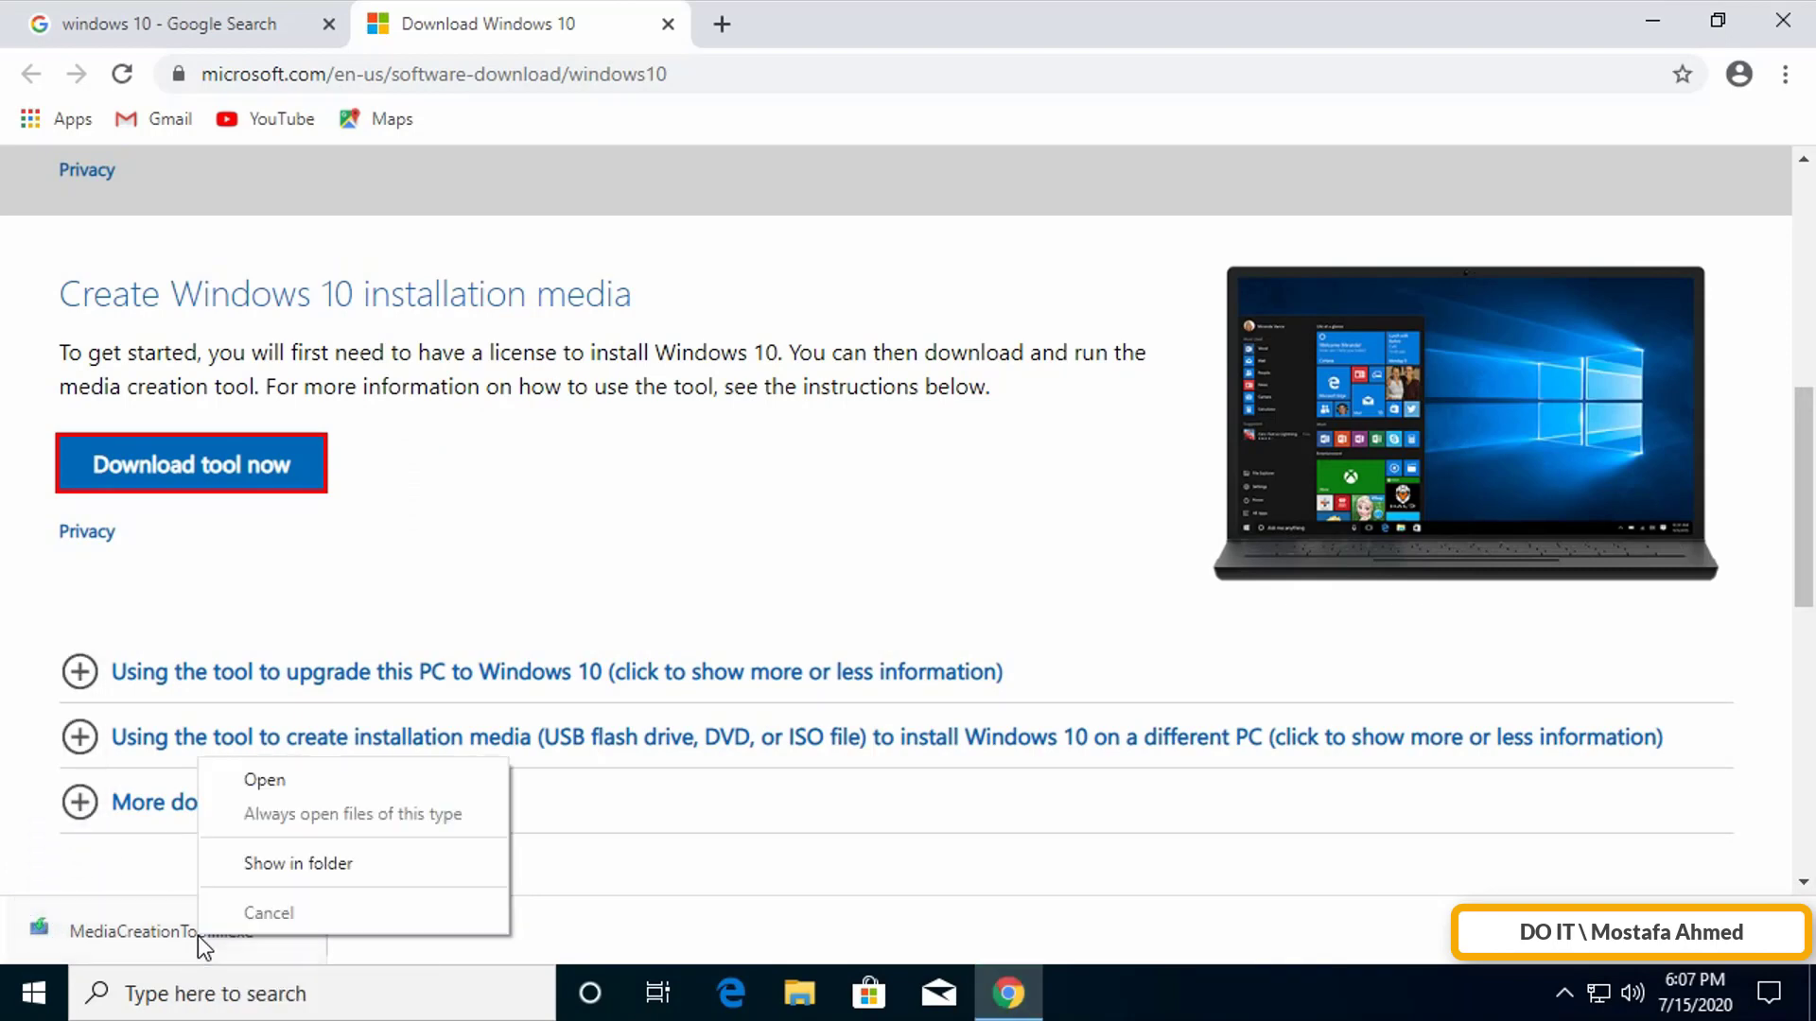
pyautogui.click(406, 864)
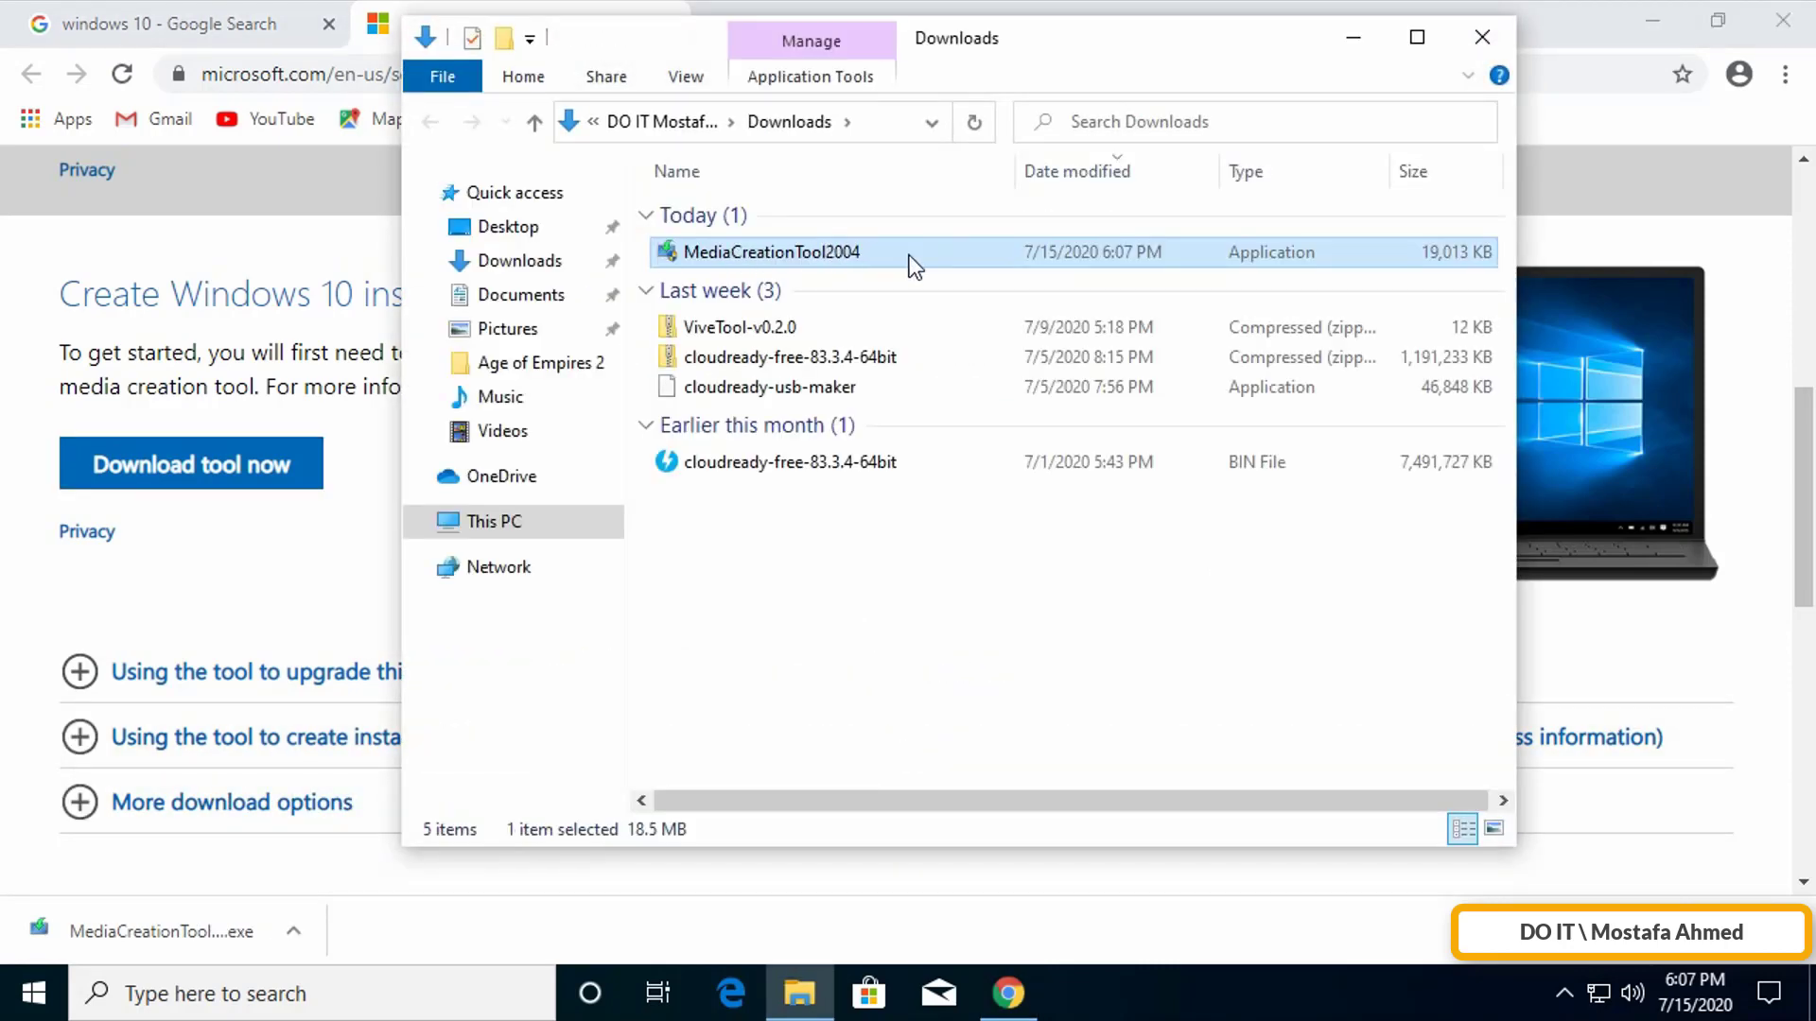
pyautogui.doubleClick(913, 263)
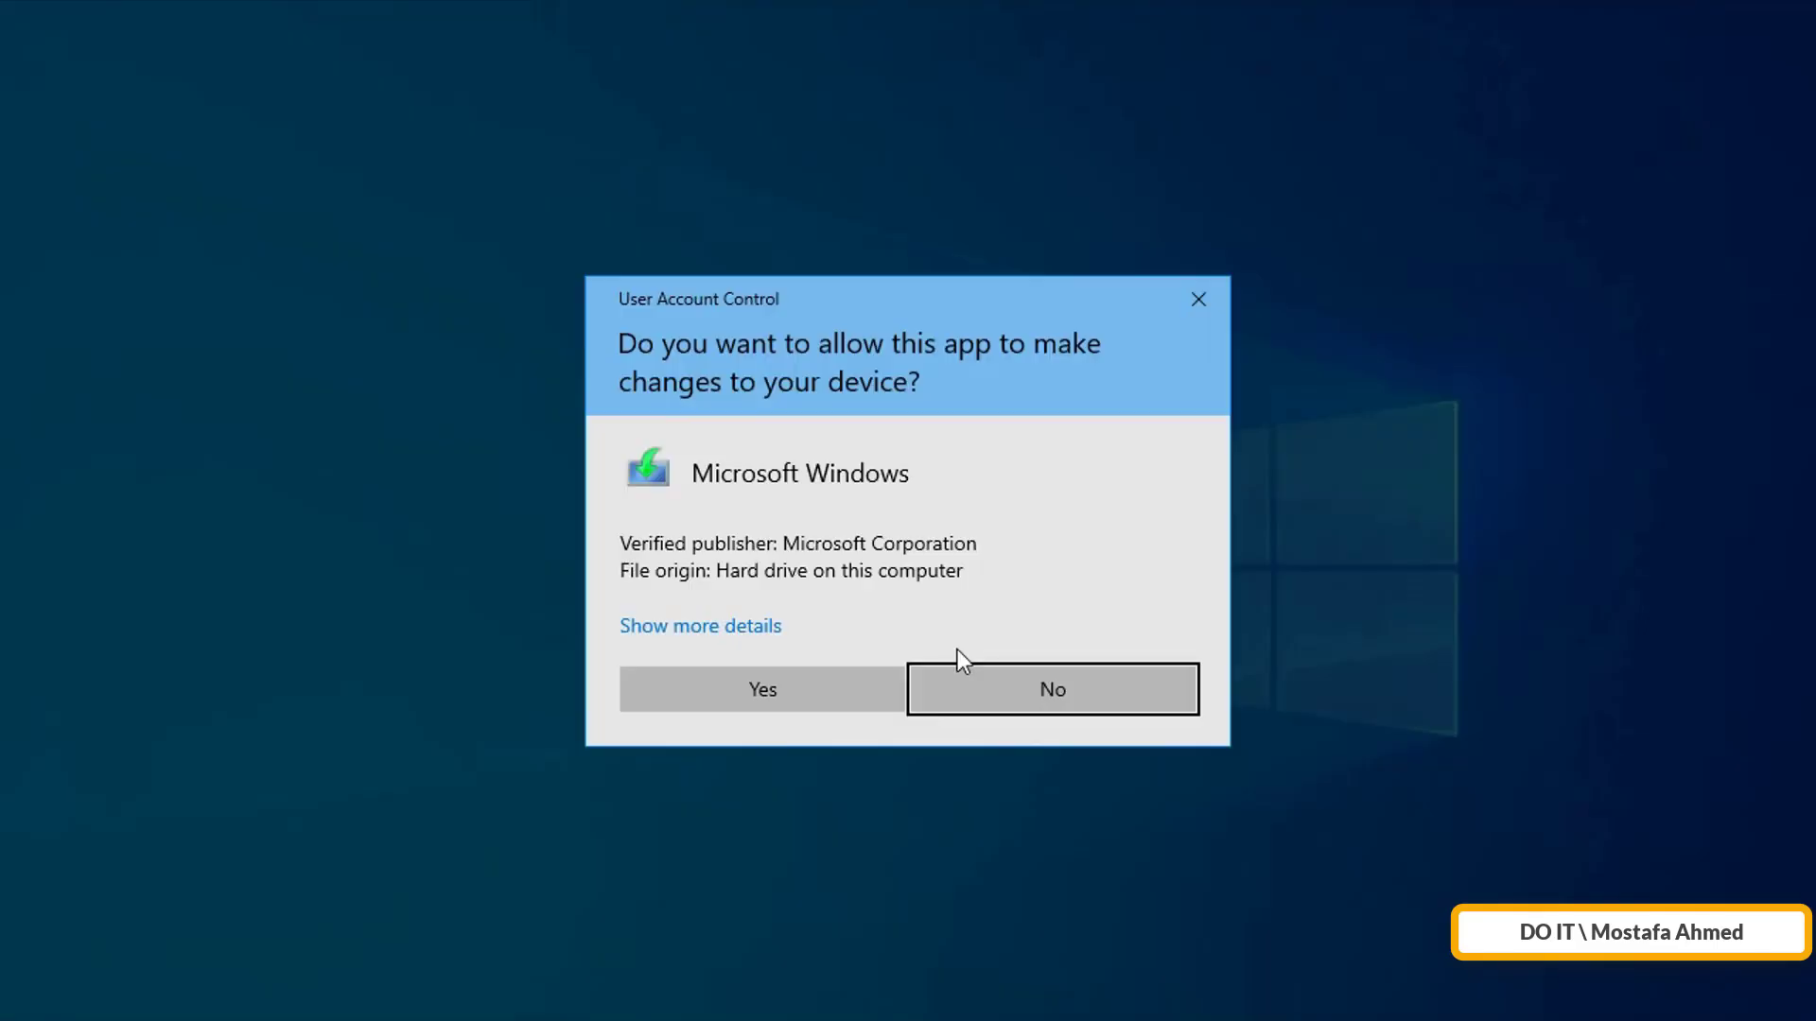
pyautogui.click(859, 692)
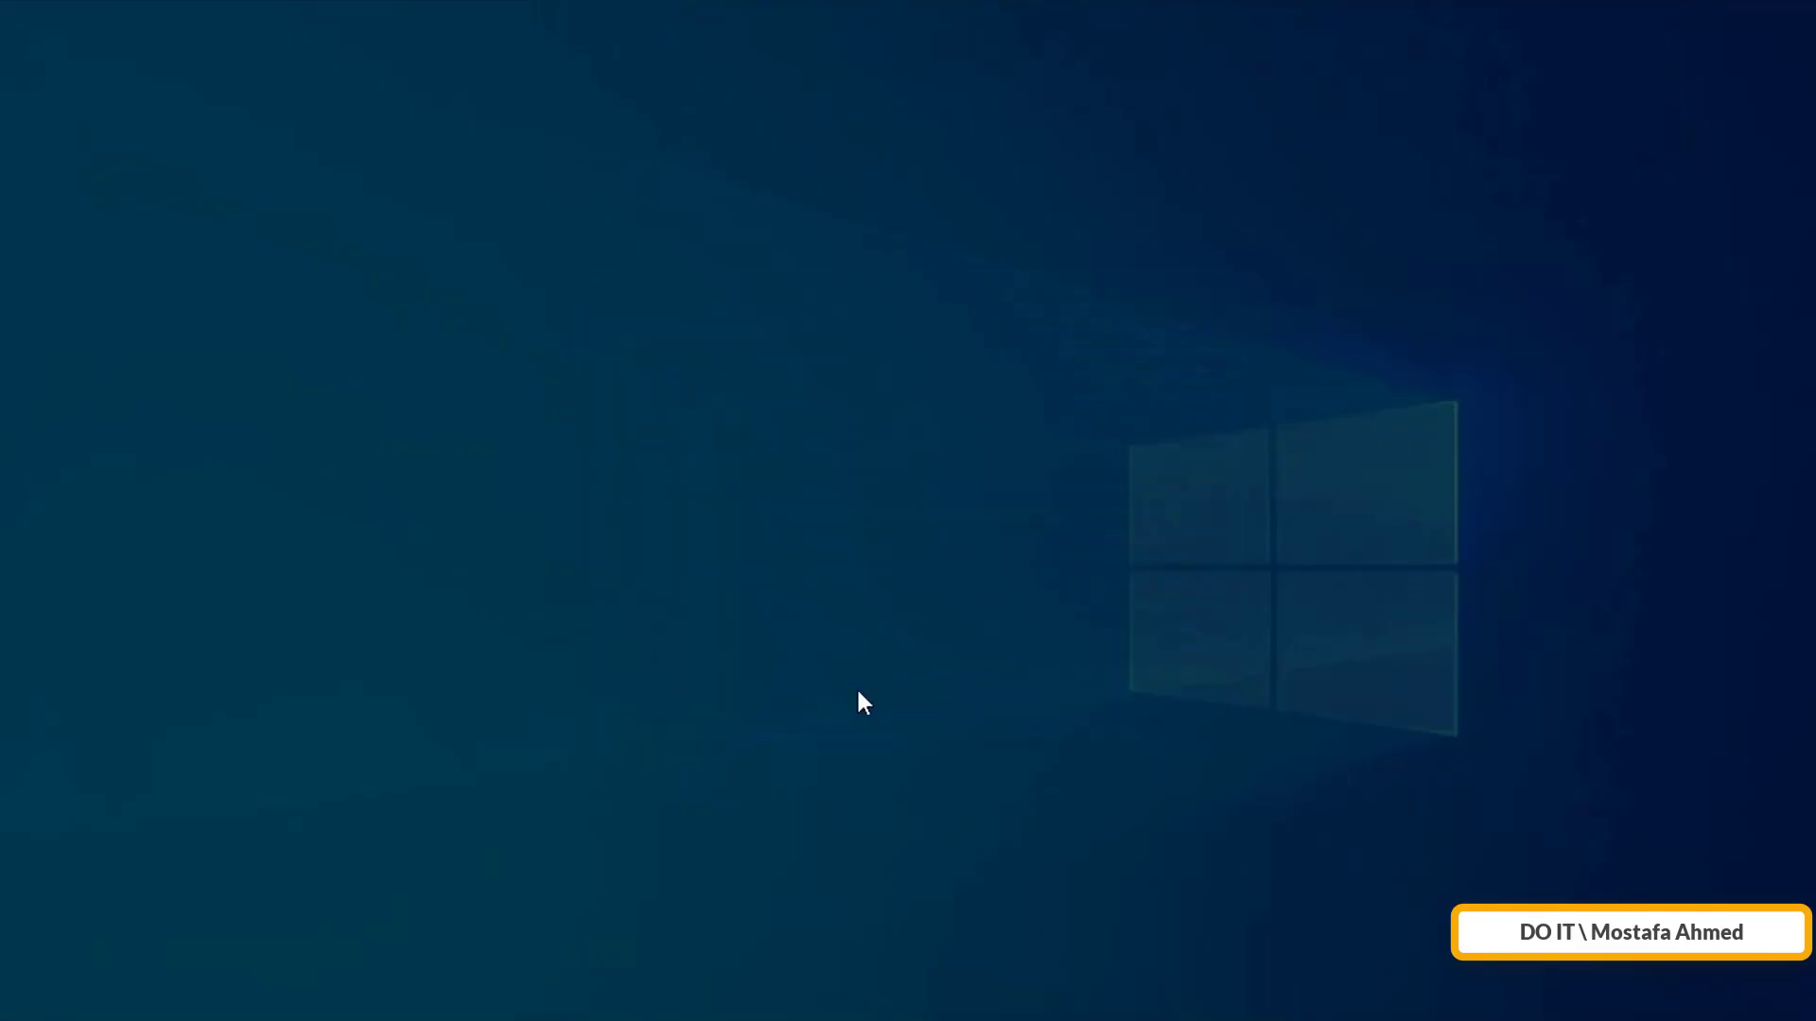
pyautogui.click(1483, 38)
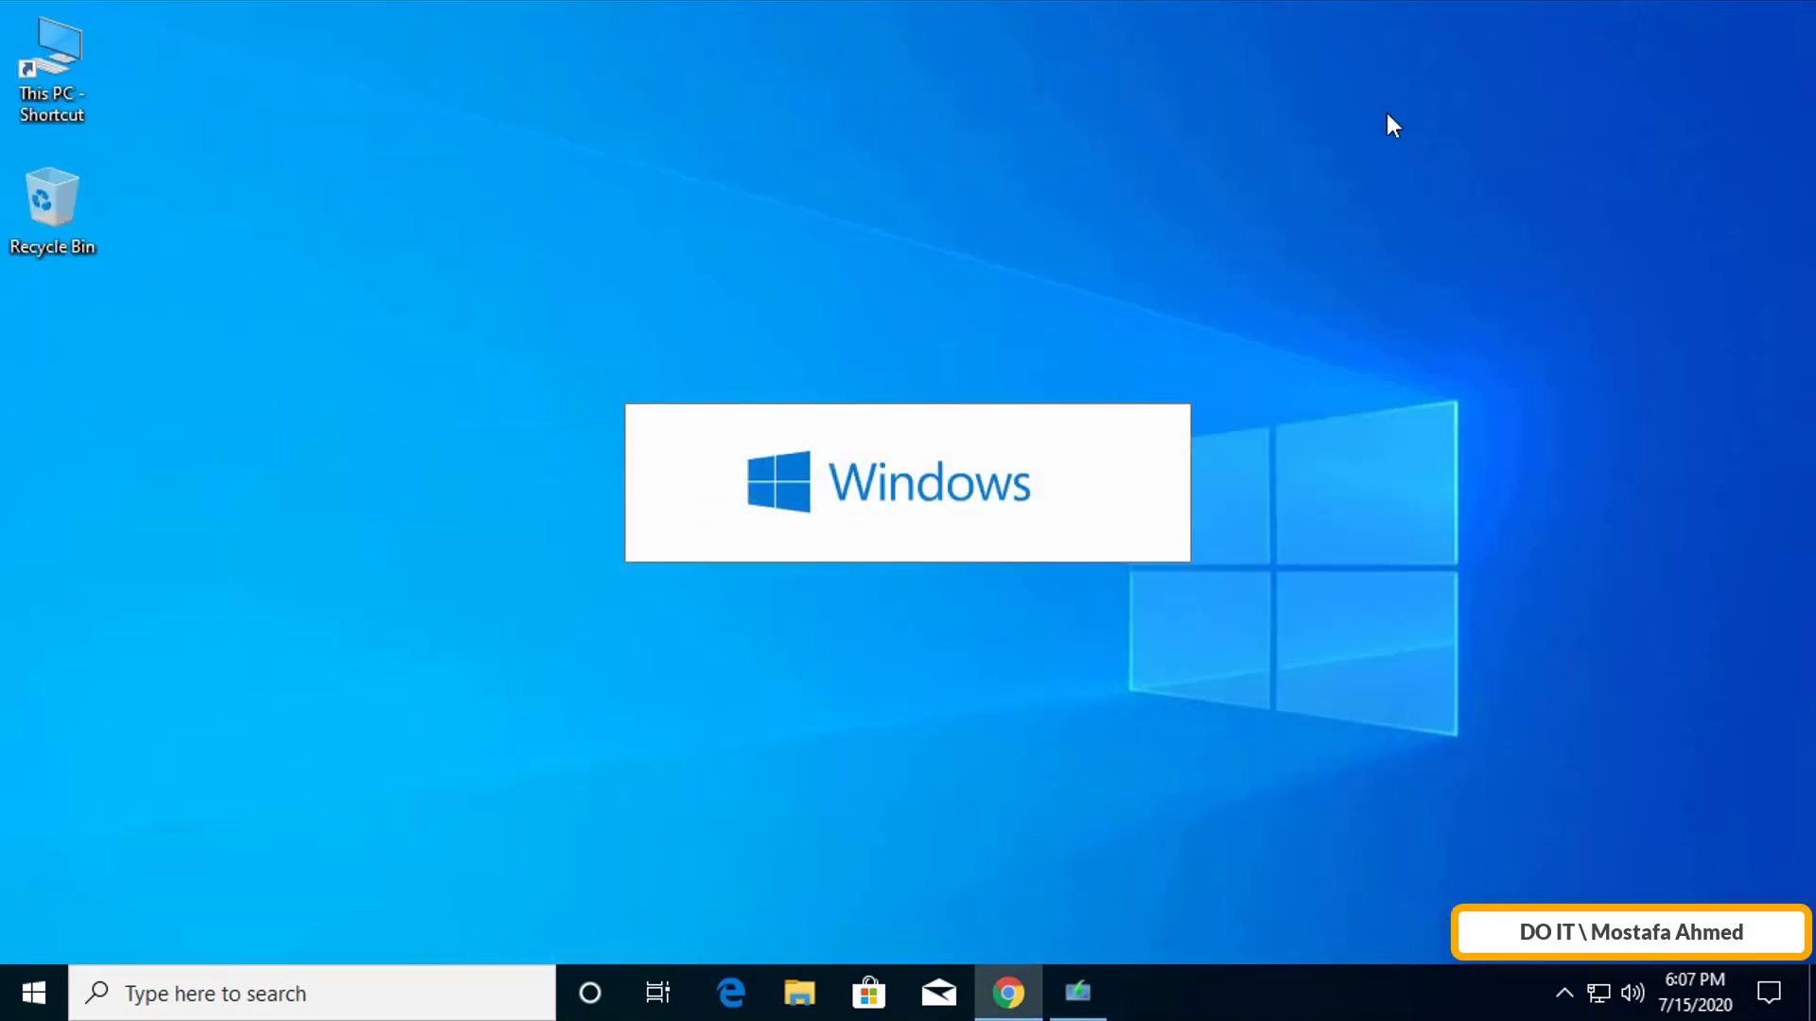
pyautogui.click(1649, 21)
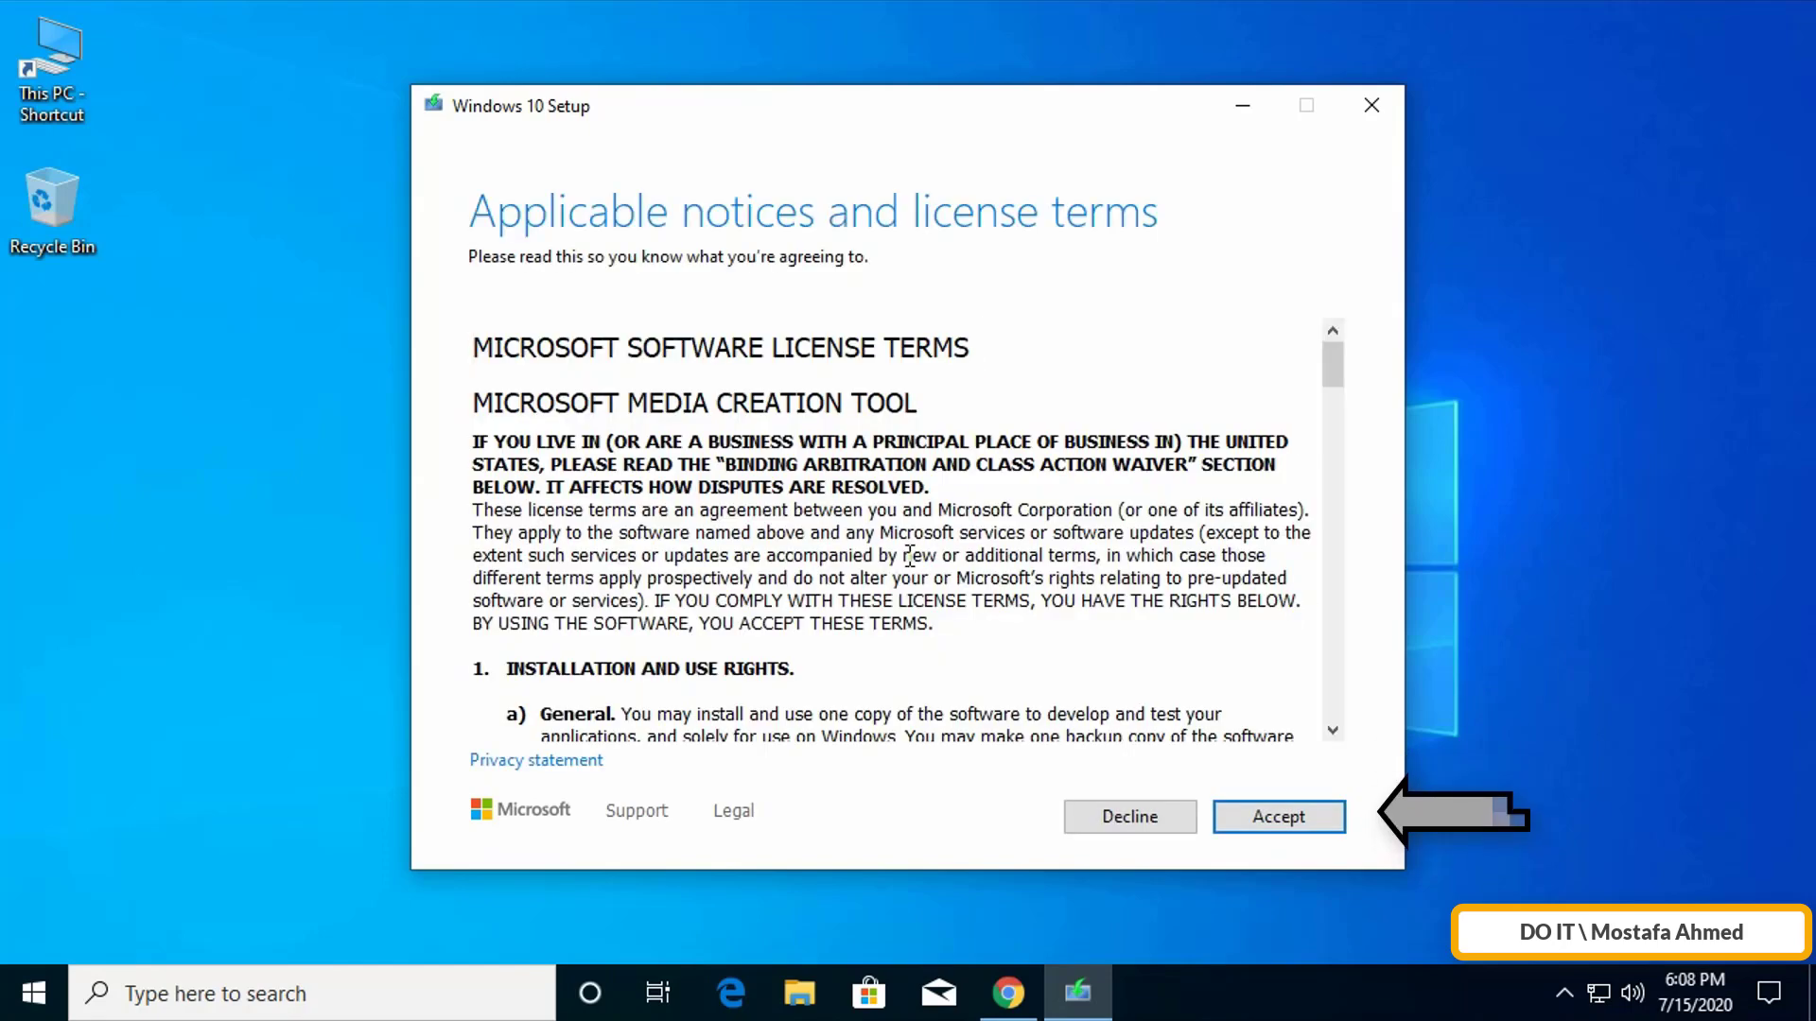
# Step: Accept the license terms and choose to create installation media (USB flash drive, DVD, or ISO file) for another PC
pyautogui.click(1303, 825)
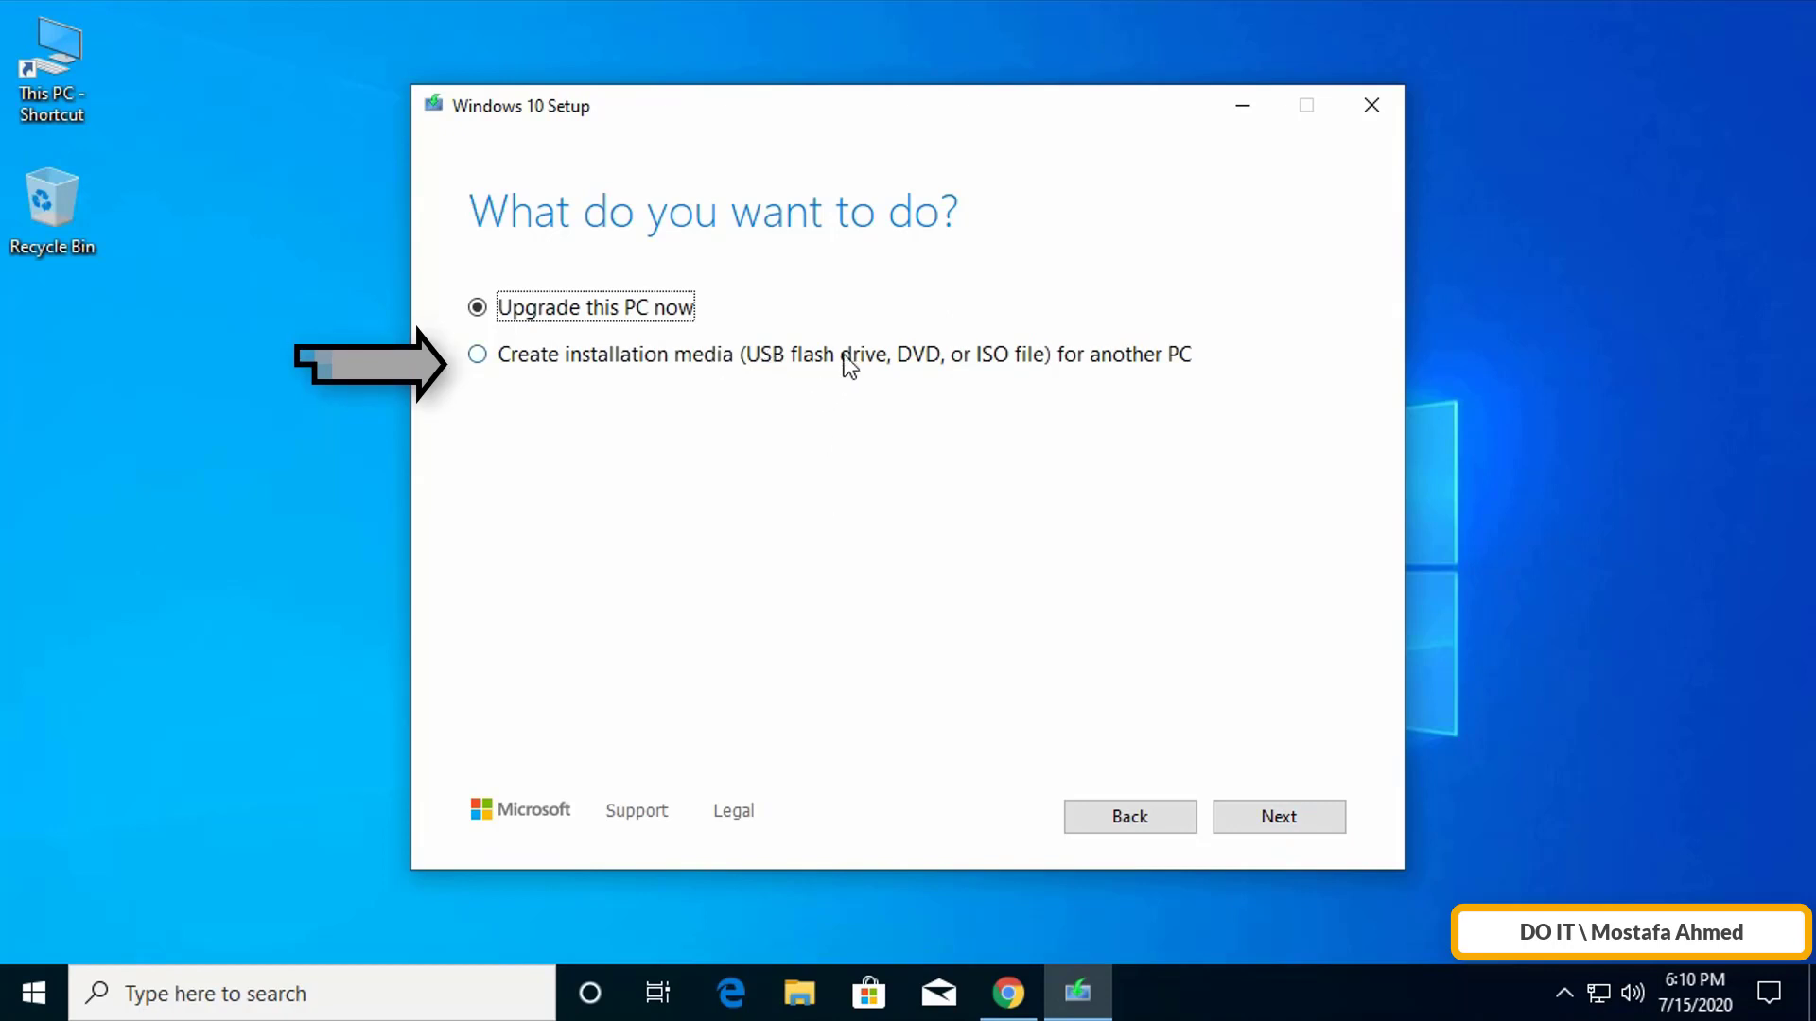
pyautogui.click(480, 361)
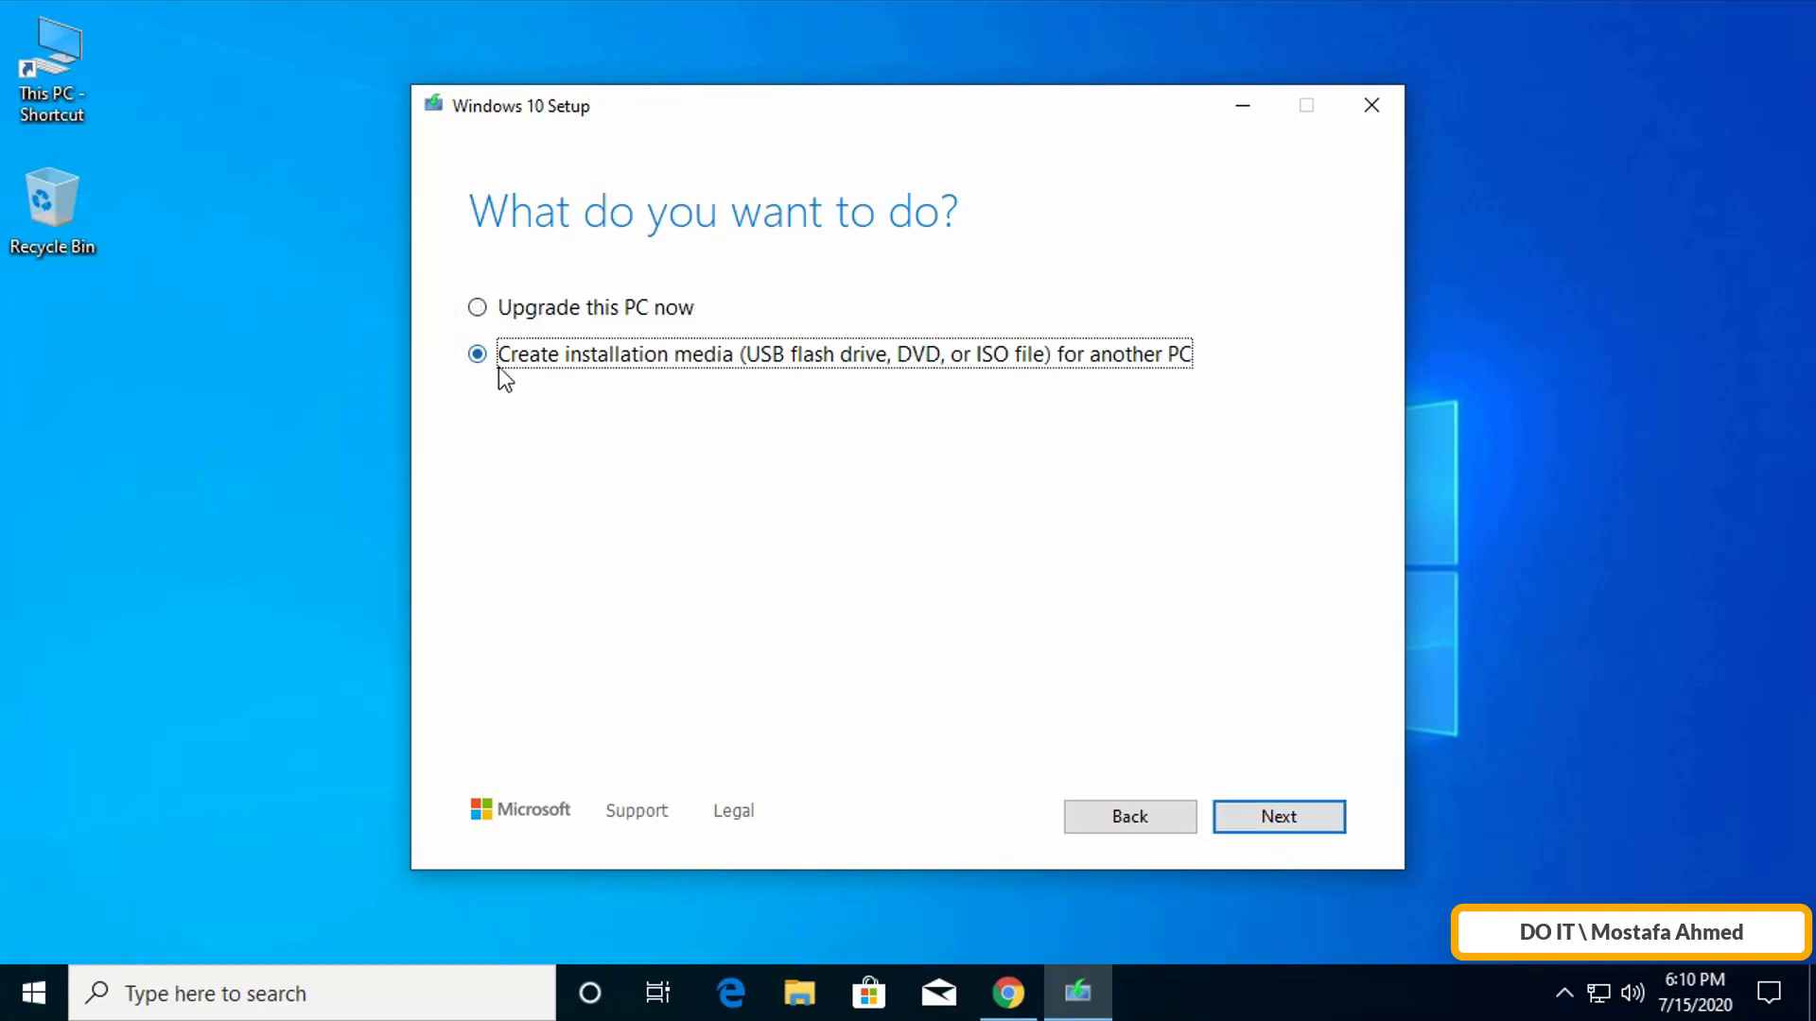
pyautogui.click(1283, 821)
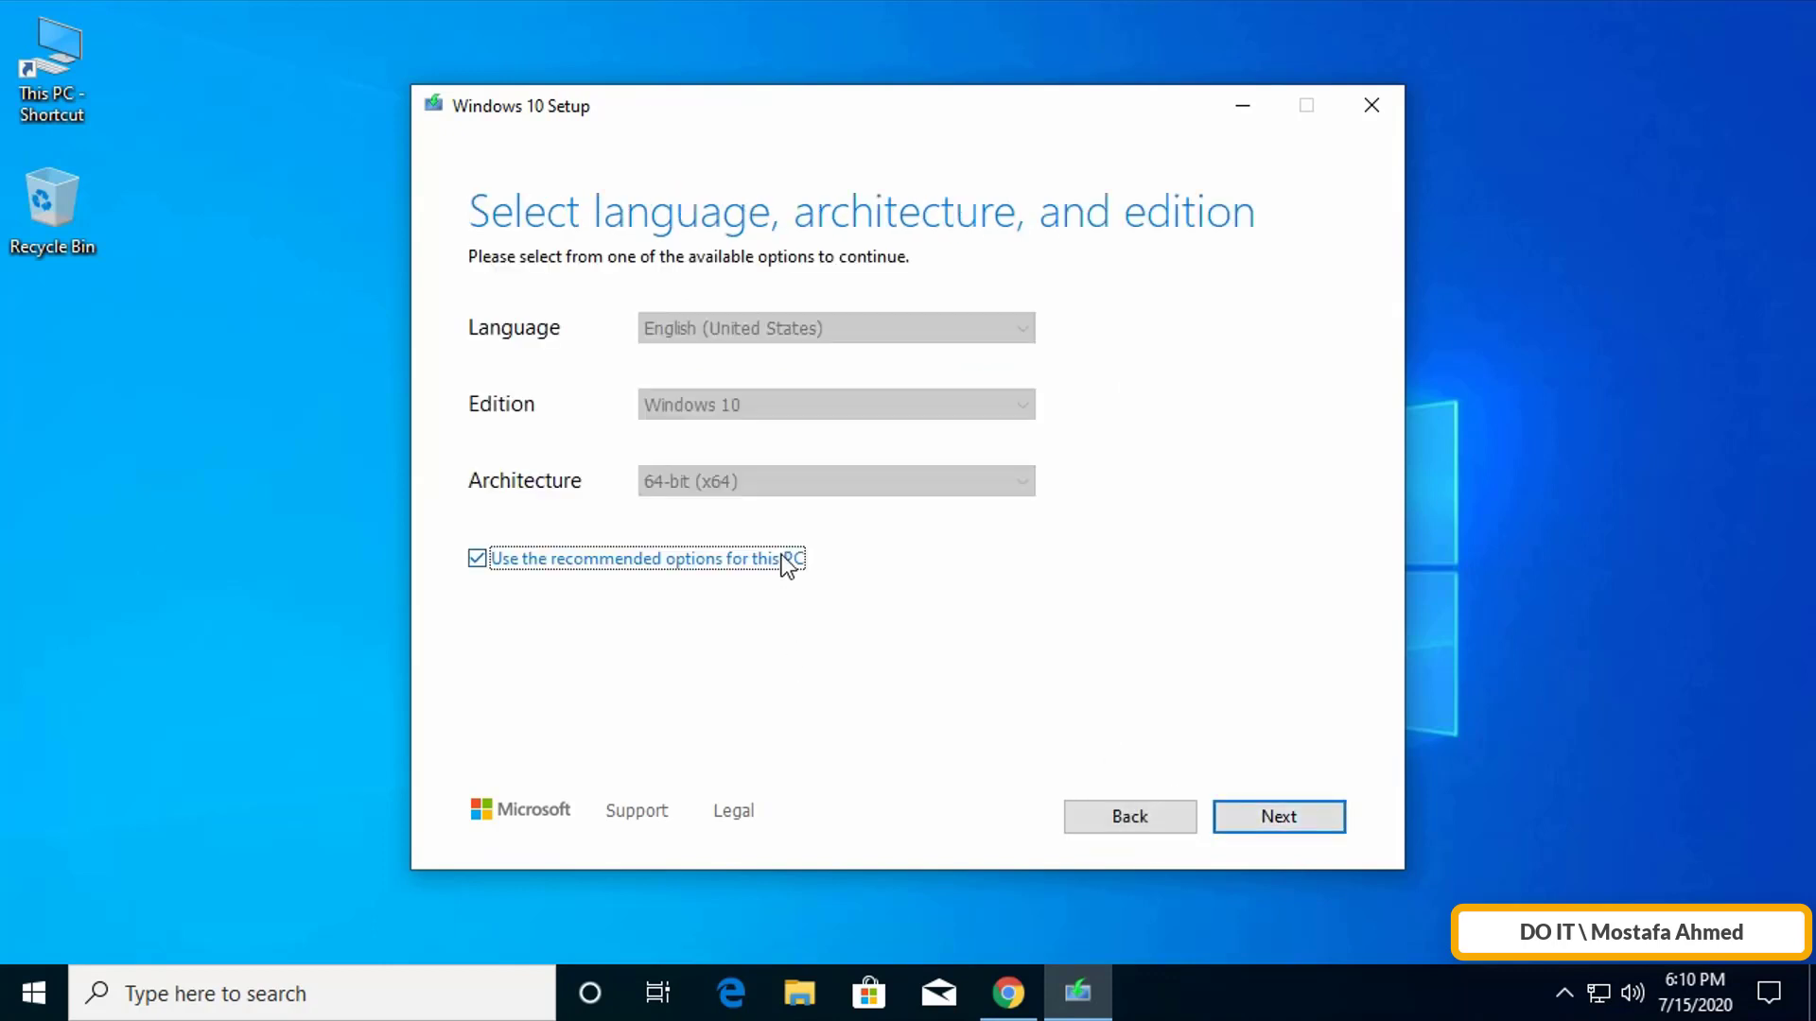
# Step: Turn off the recommended options and proceed with language English (United States), edition Windows 10 and architecture 64-bit (x64)
pyautogui.click(781, 558)
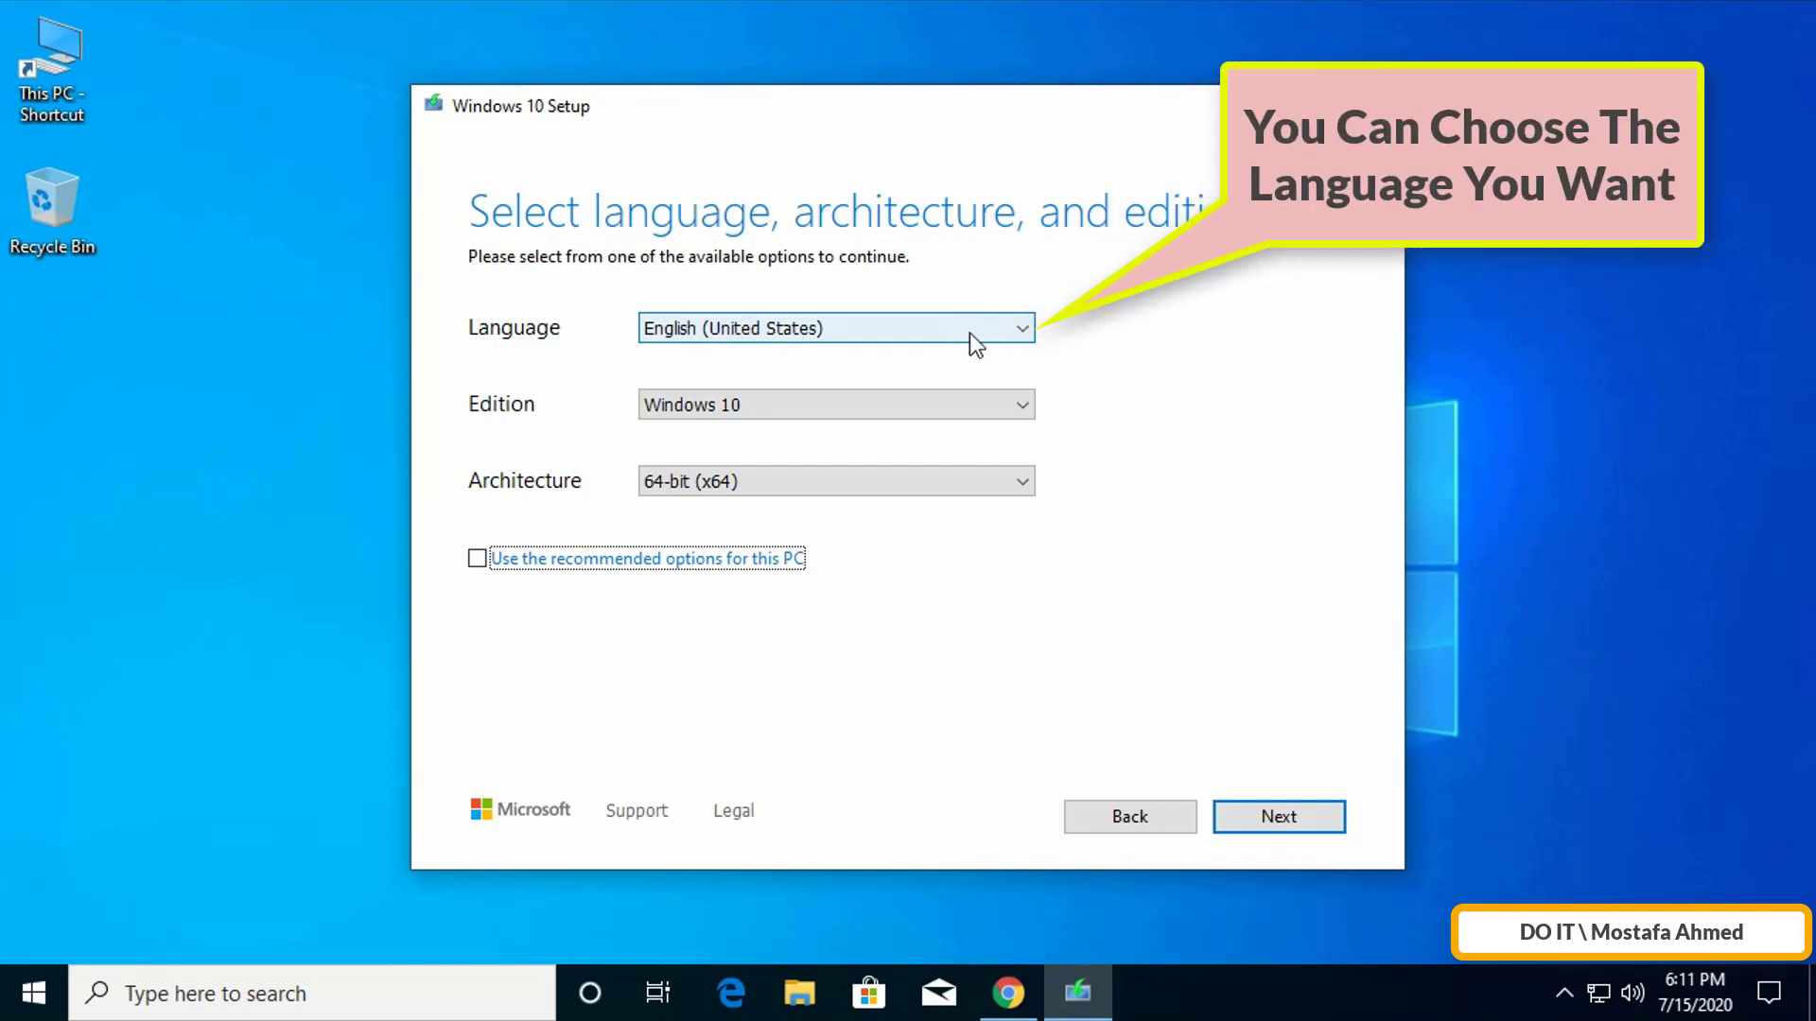
pyautogui.click(974, 348)
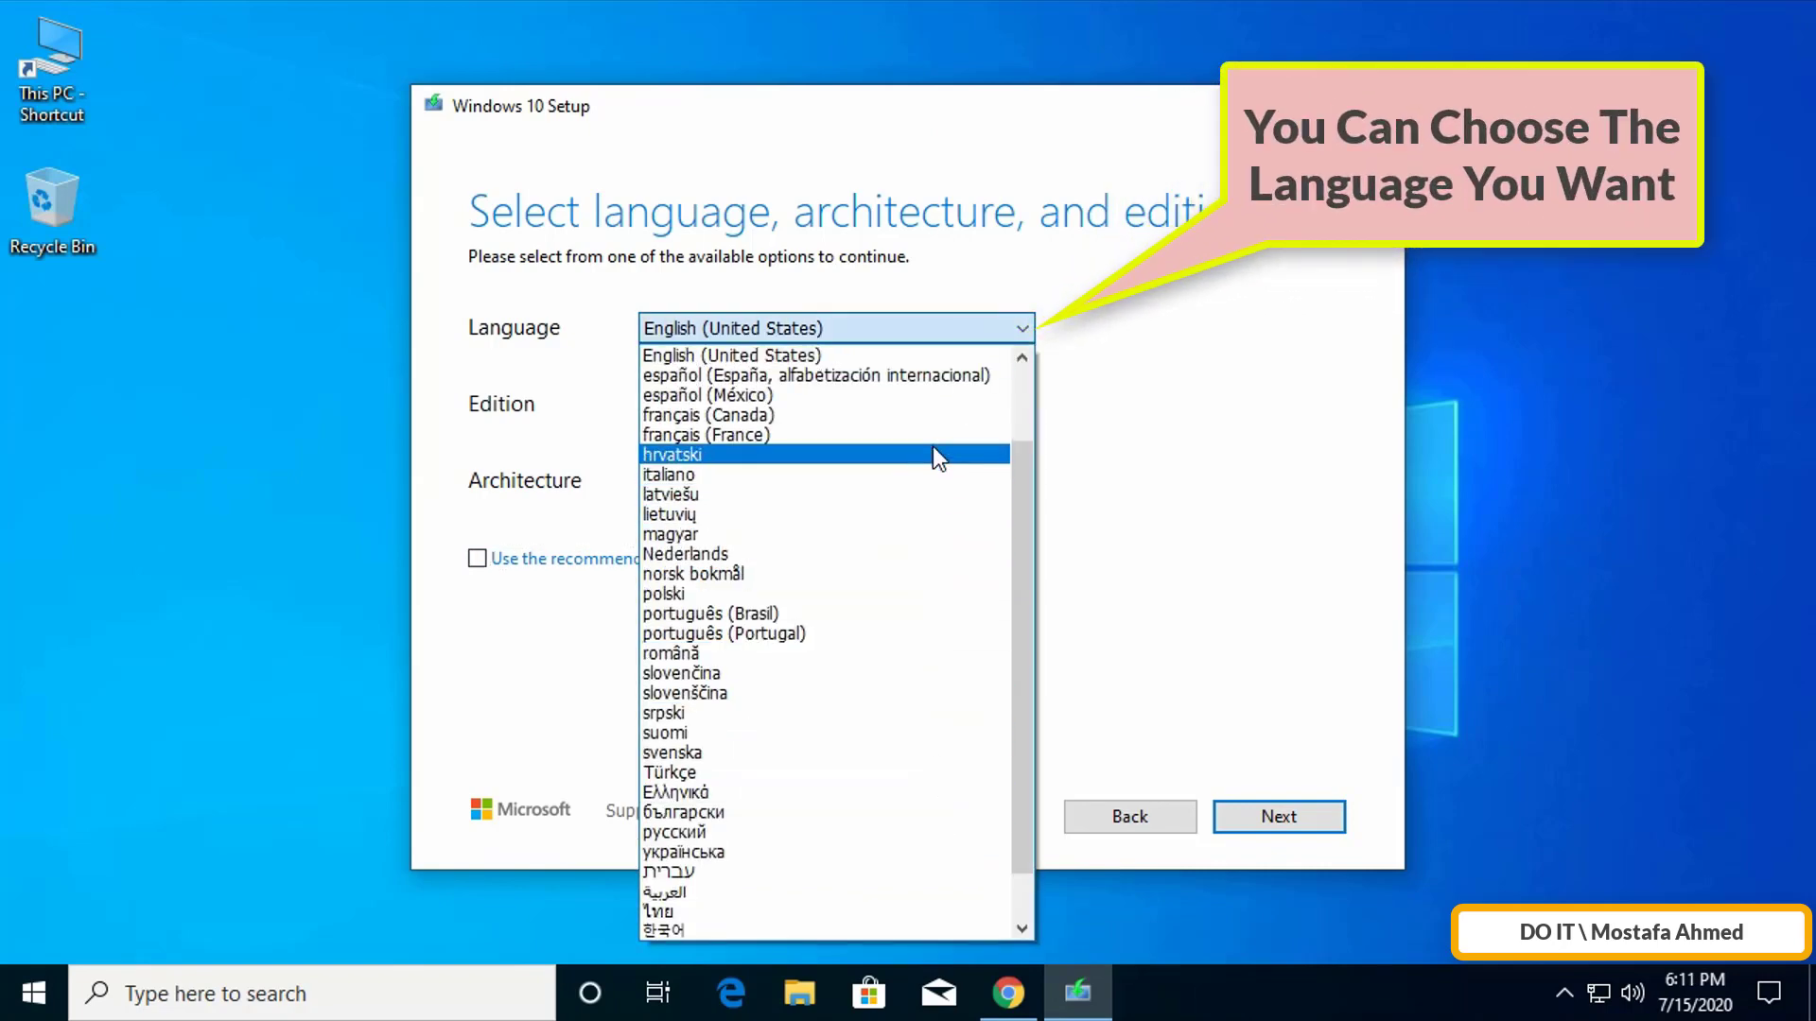
pyautogui.click(1171, 520)
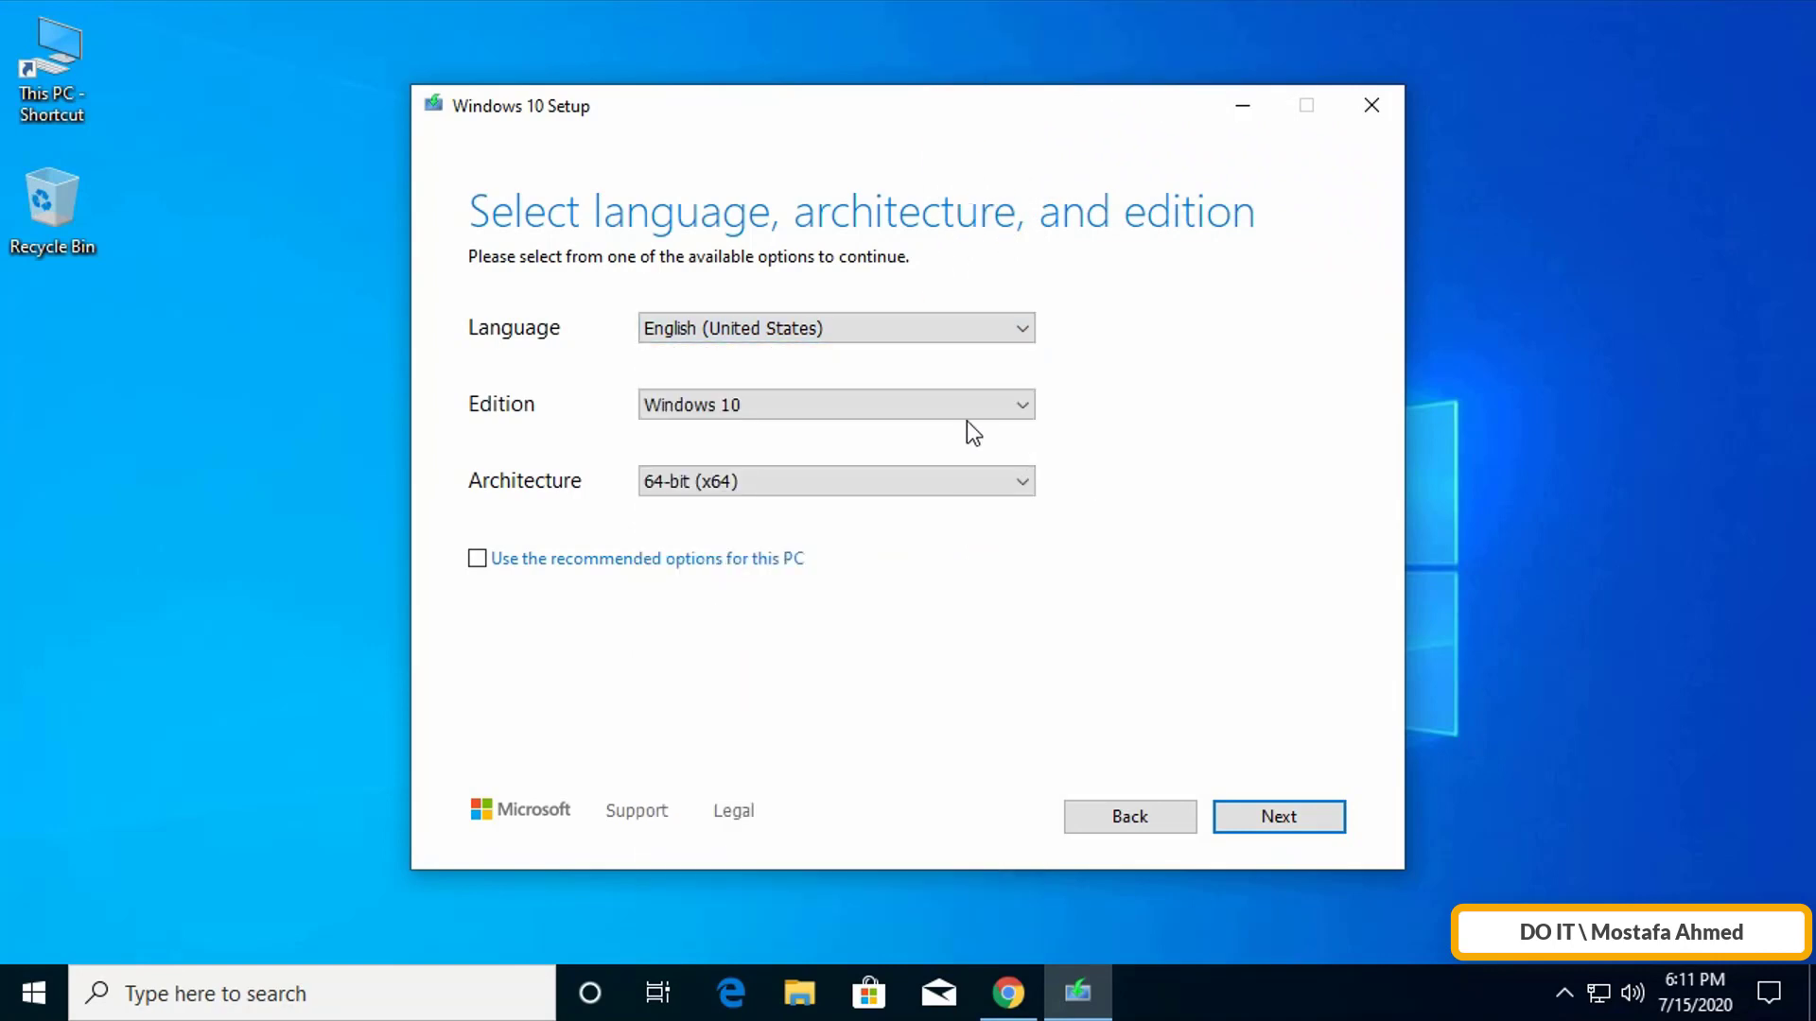
pyautogui.click(717, 478)
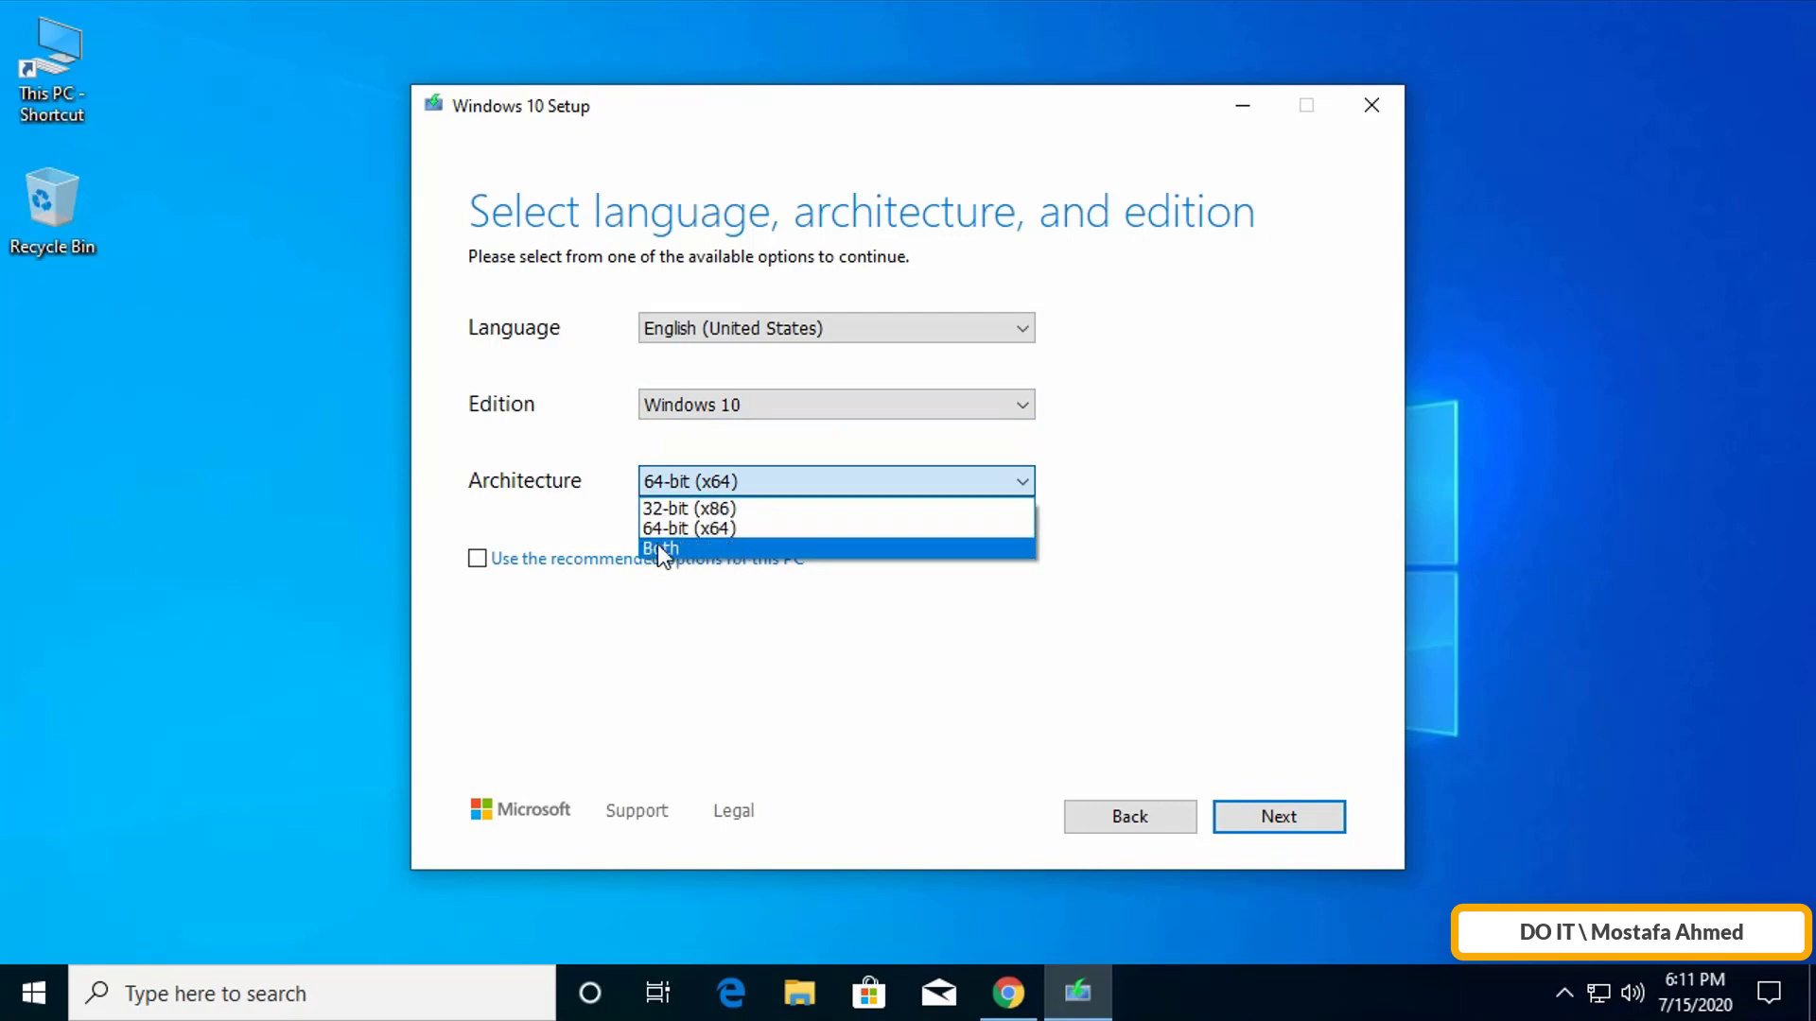
pyautogui.click(736, 527)
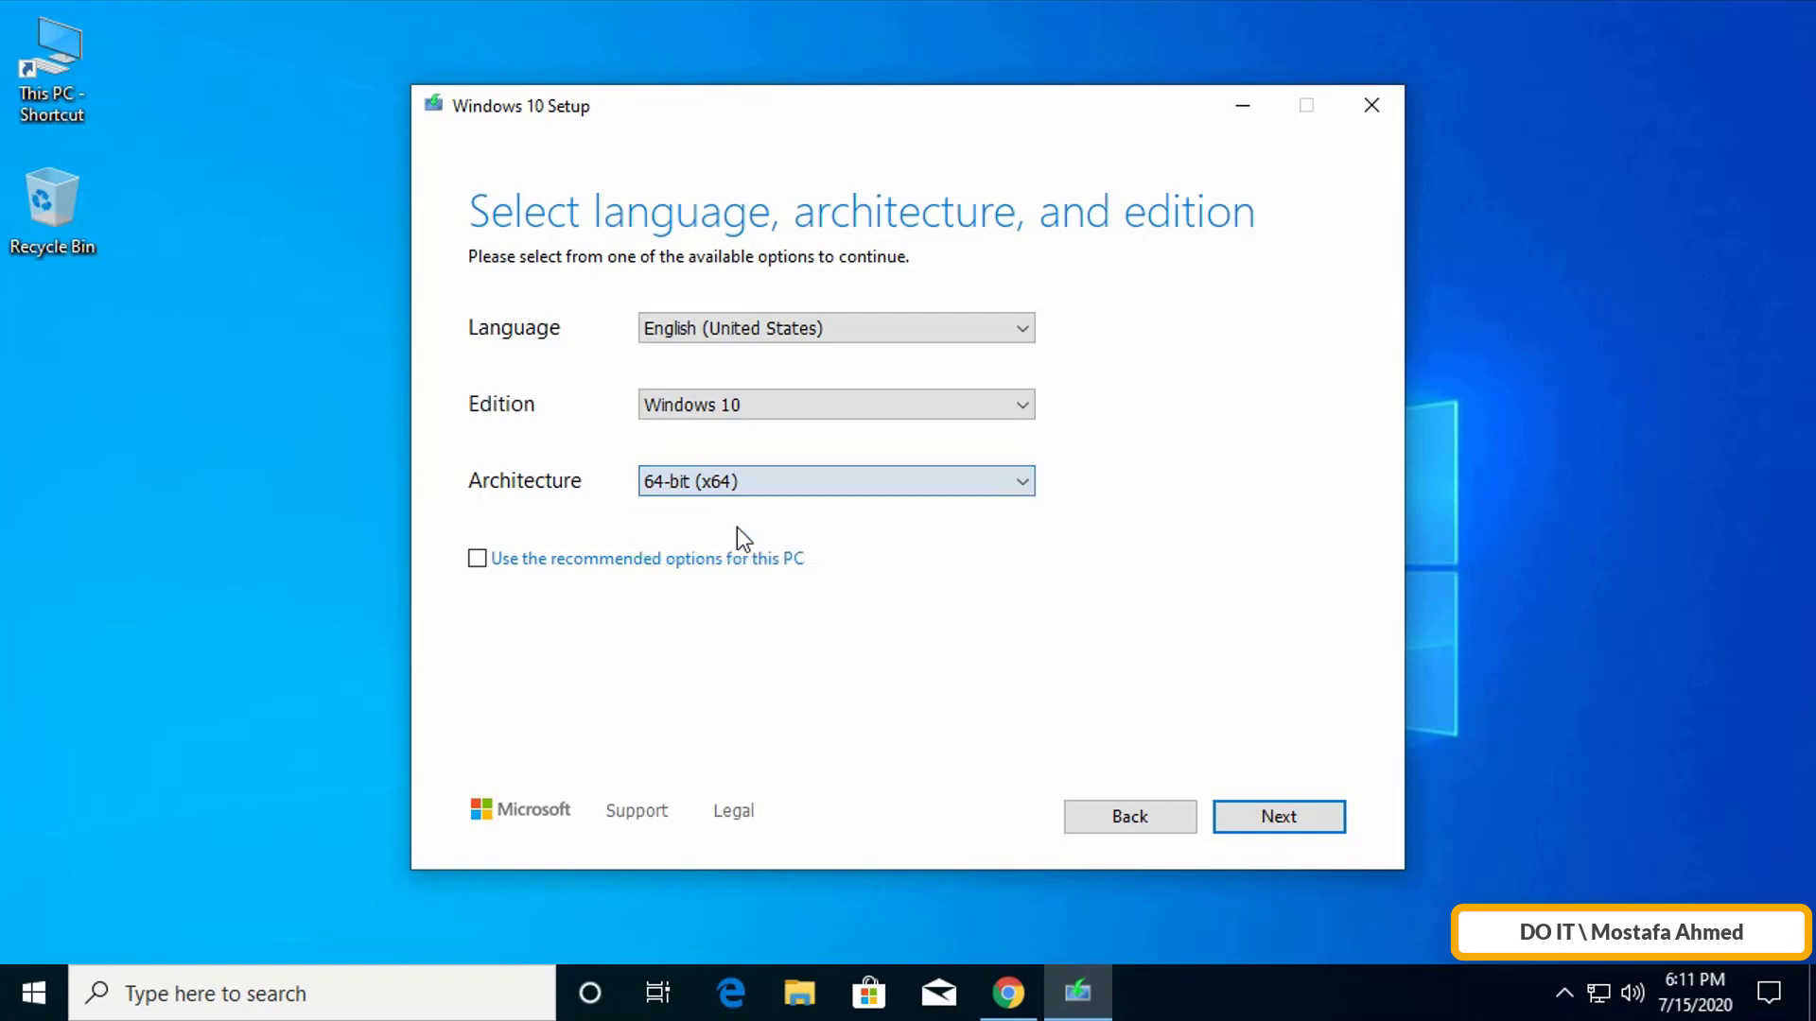
pyautogui.click(1272, 819)
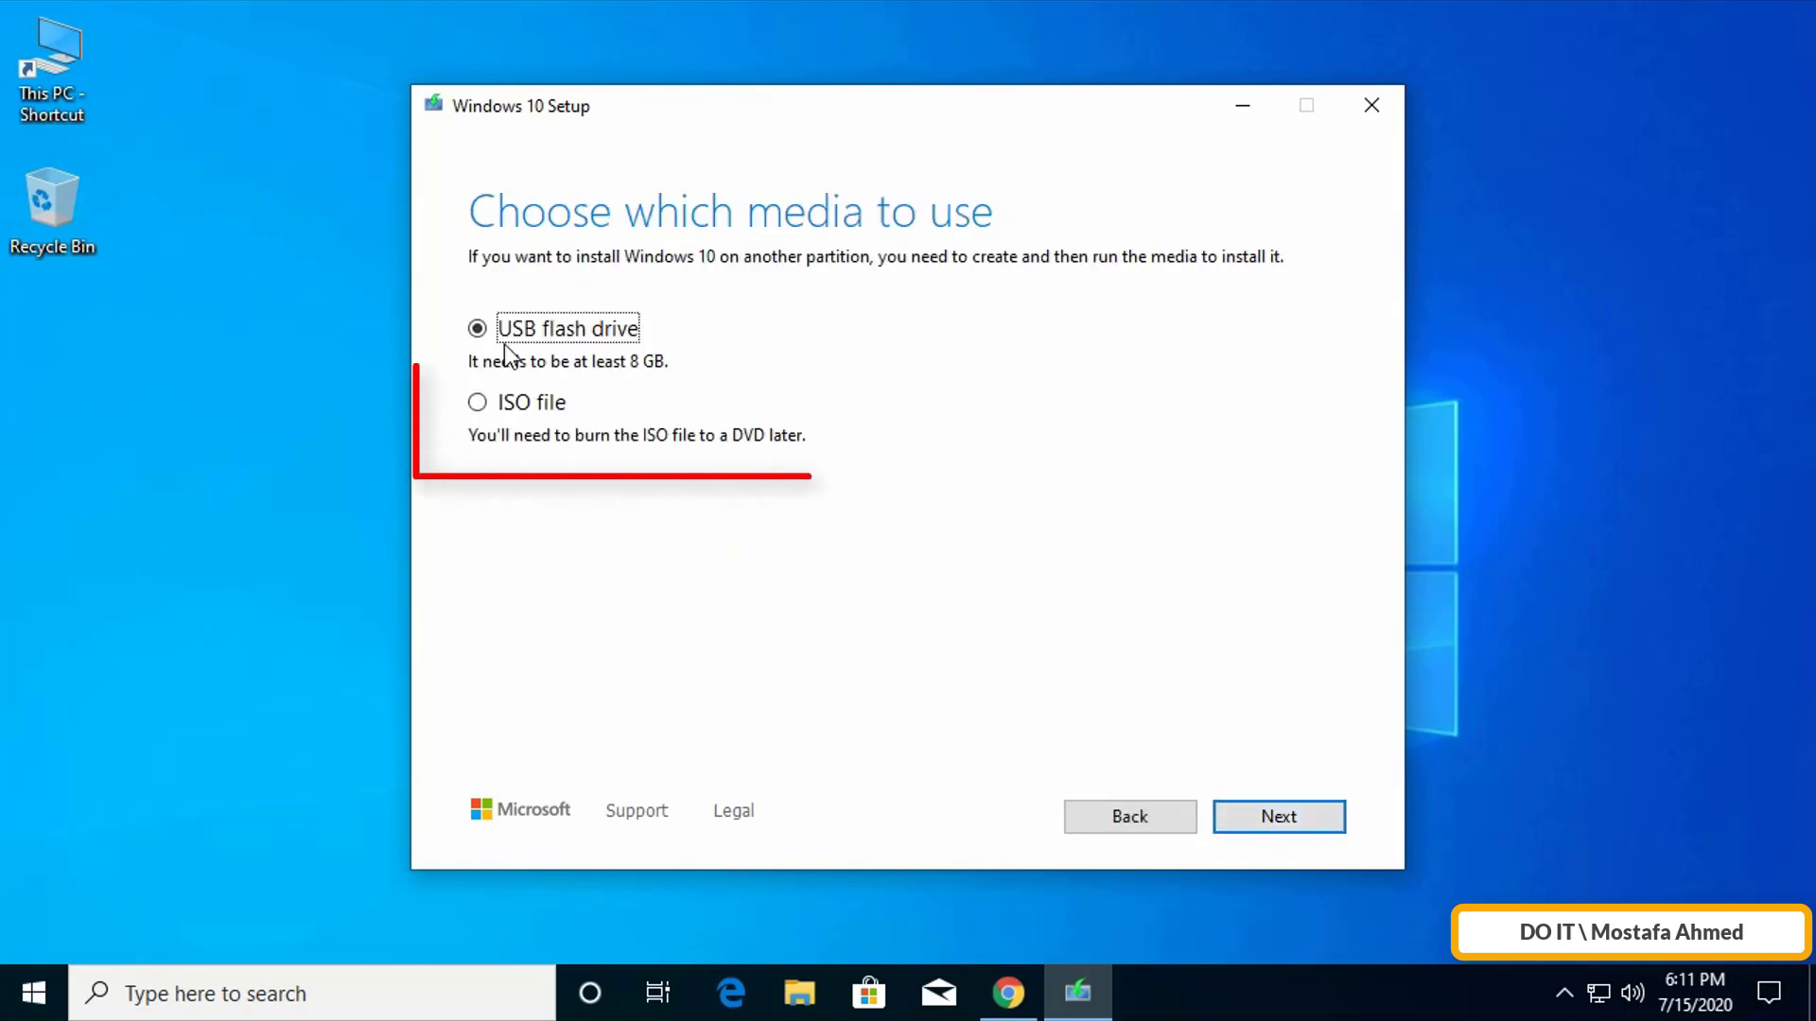
# Step: Choose ISO file as the media to use and proceed to the save location
pyautogui.click(480, 414)
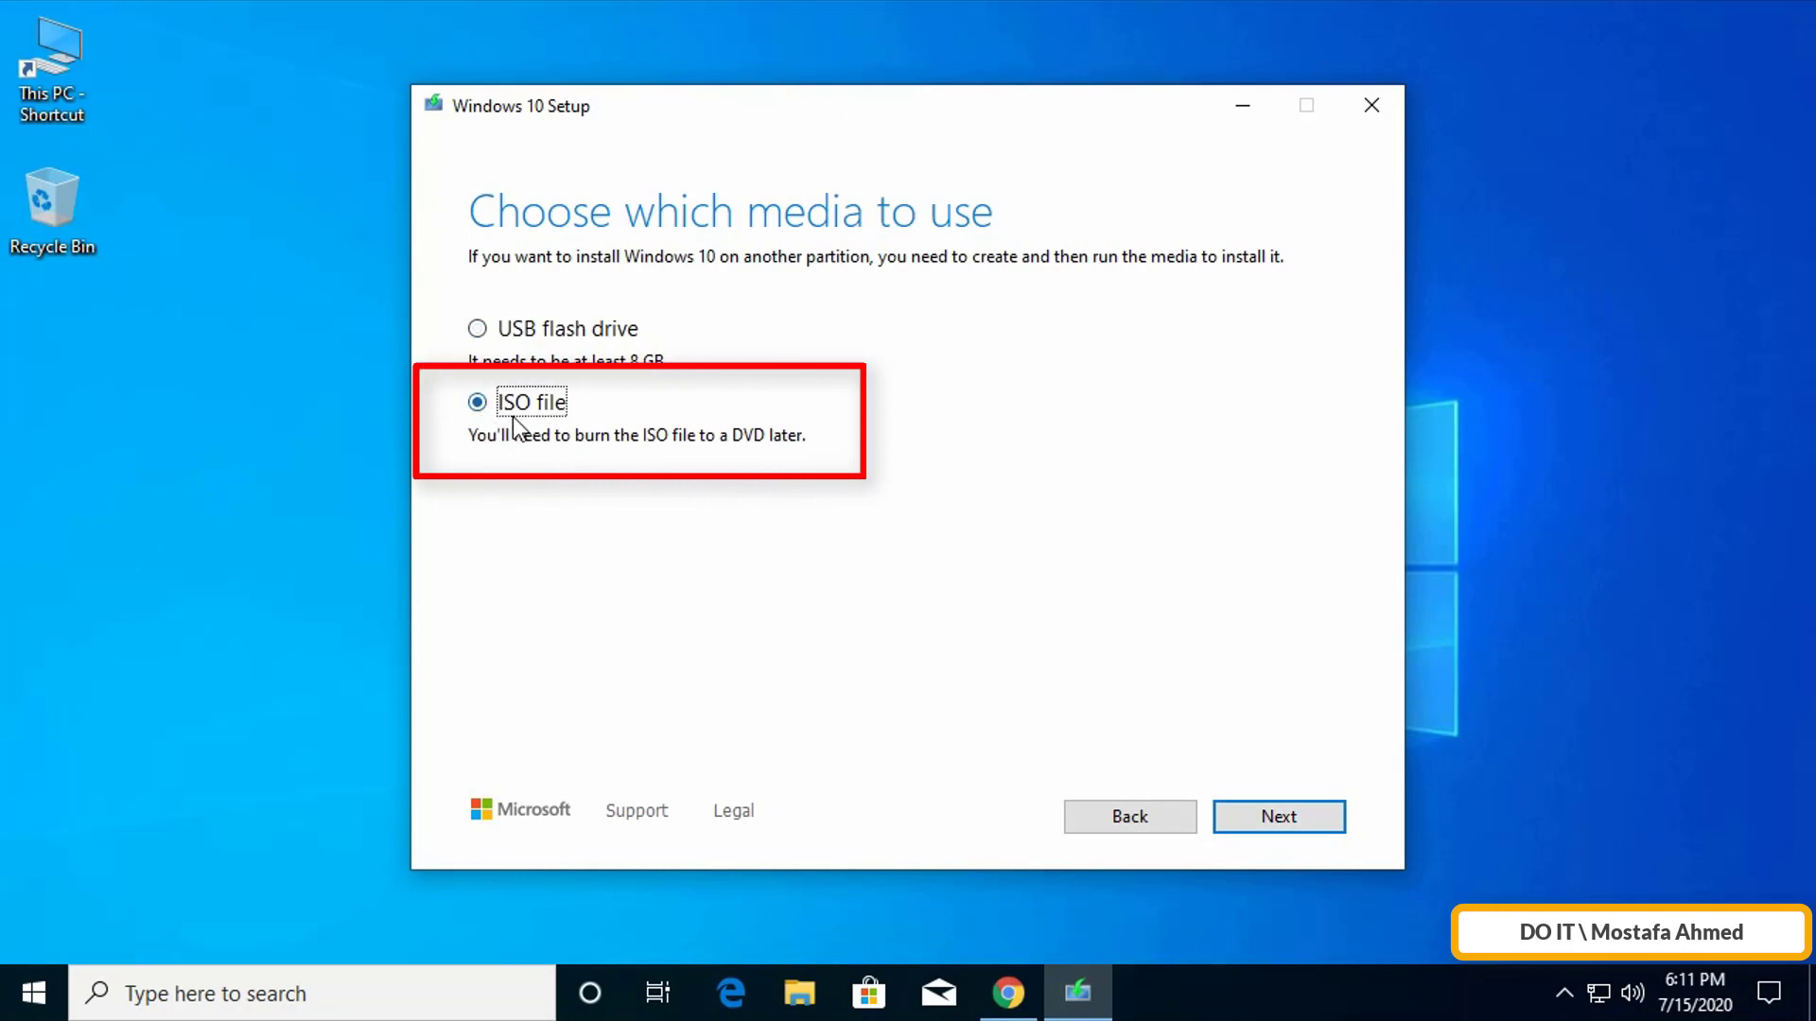
pyautogui.click(1288, 813)
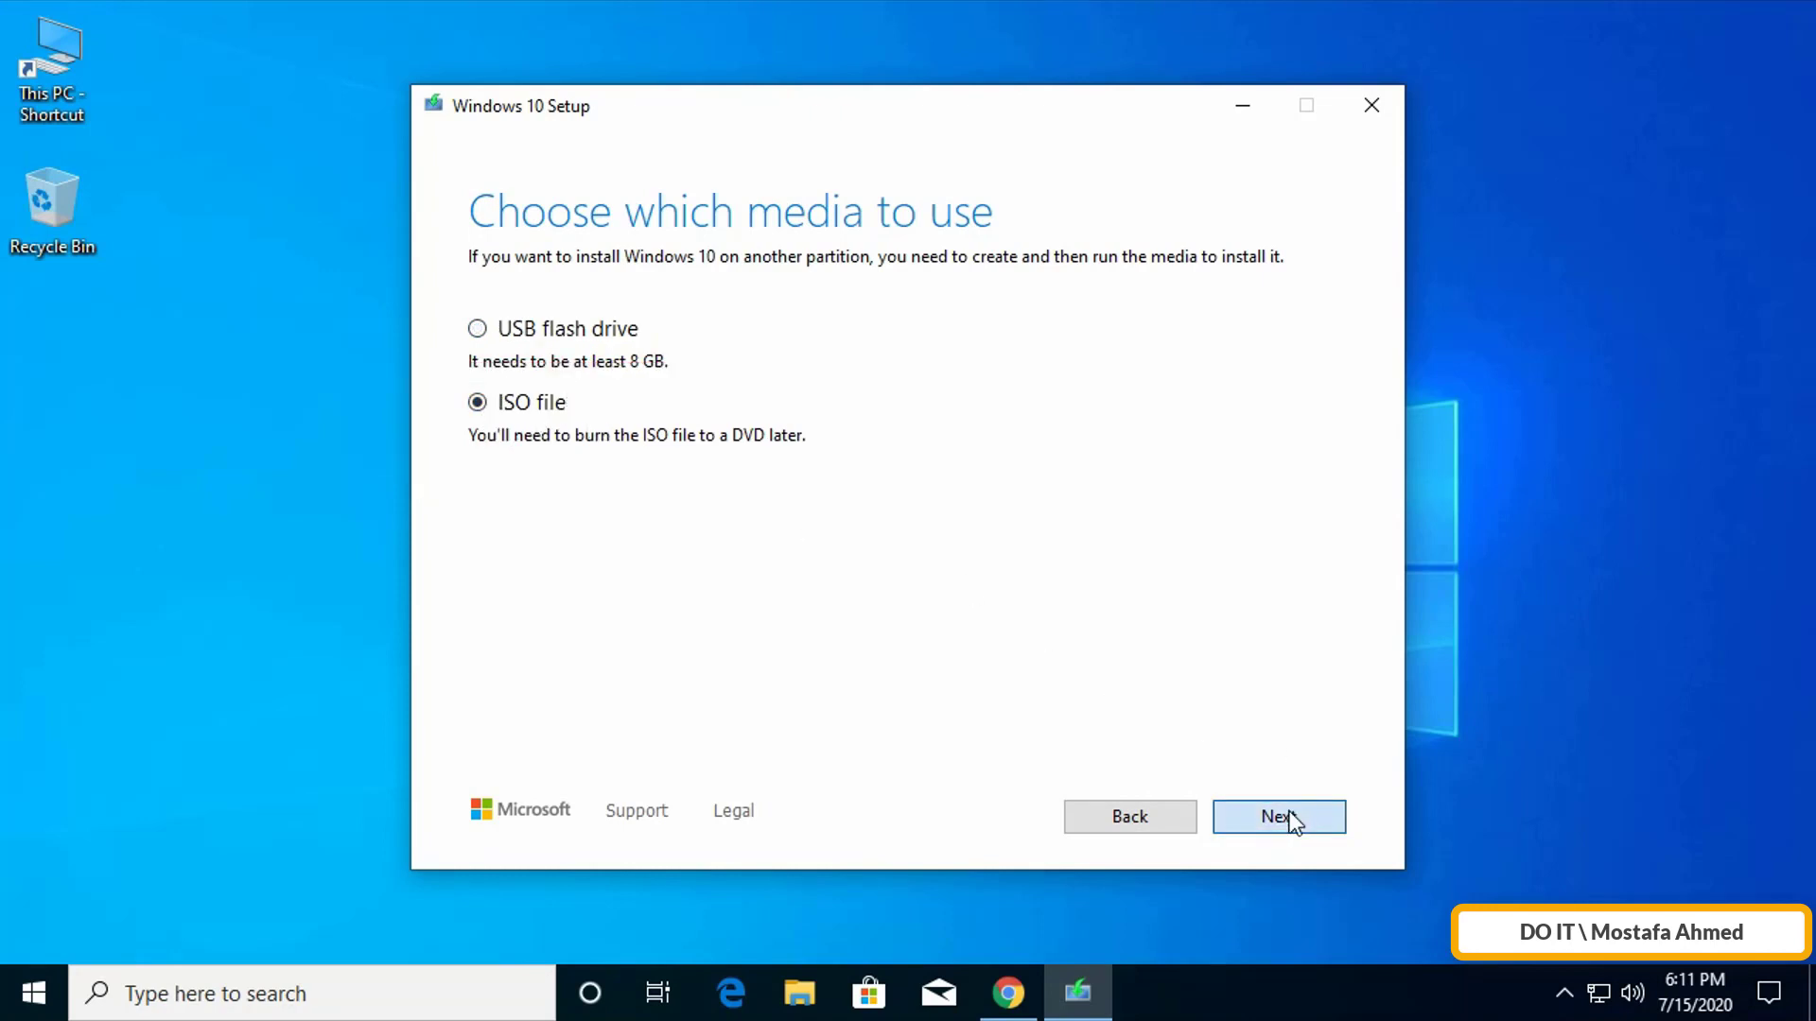
pyautogui.click(1288, 812)
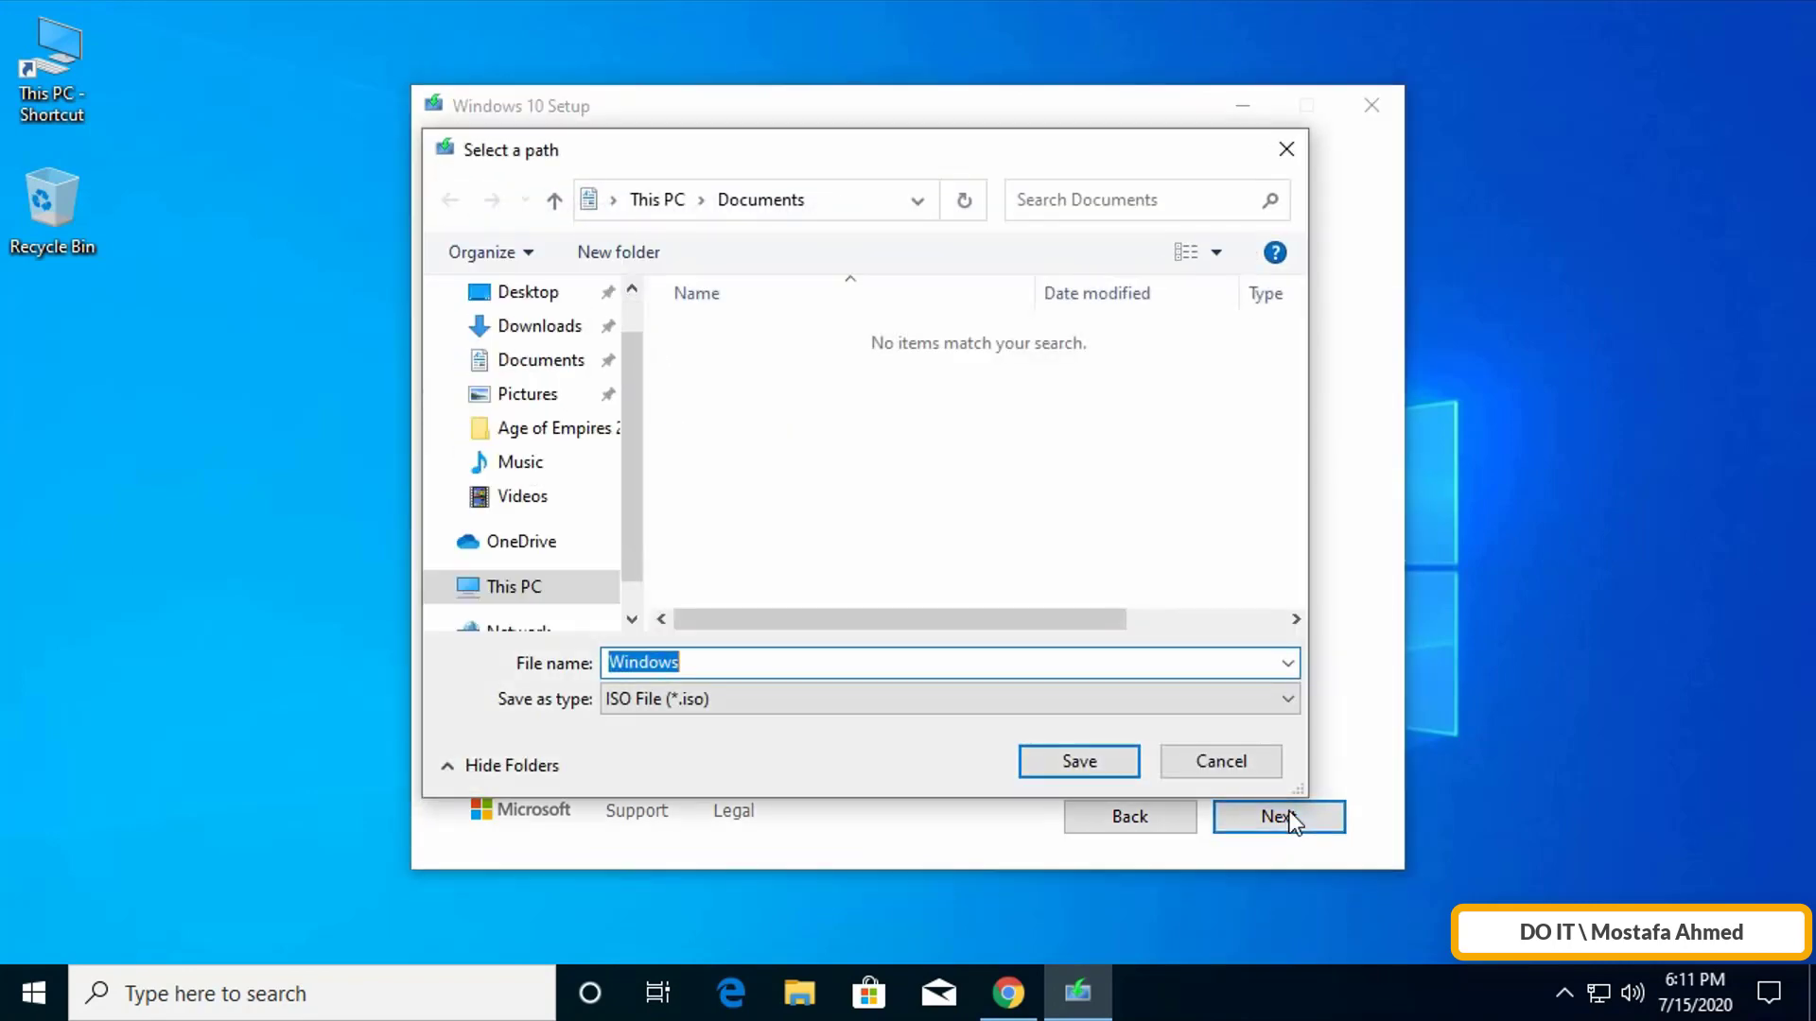
# Step: Save the ISO in the Downloads folder as "Windows10 Version May 2004" and finish the setup once the file is created
pyautogui.click(560, 333)
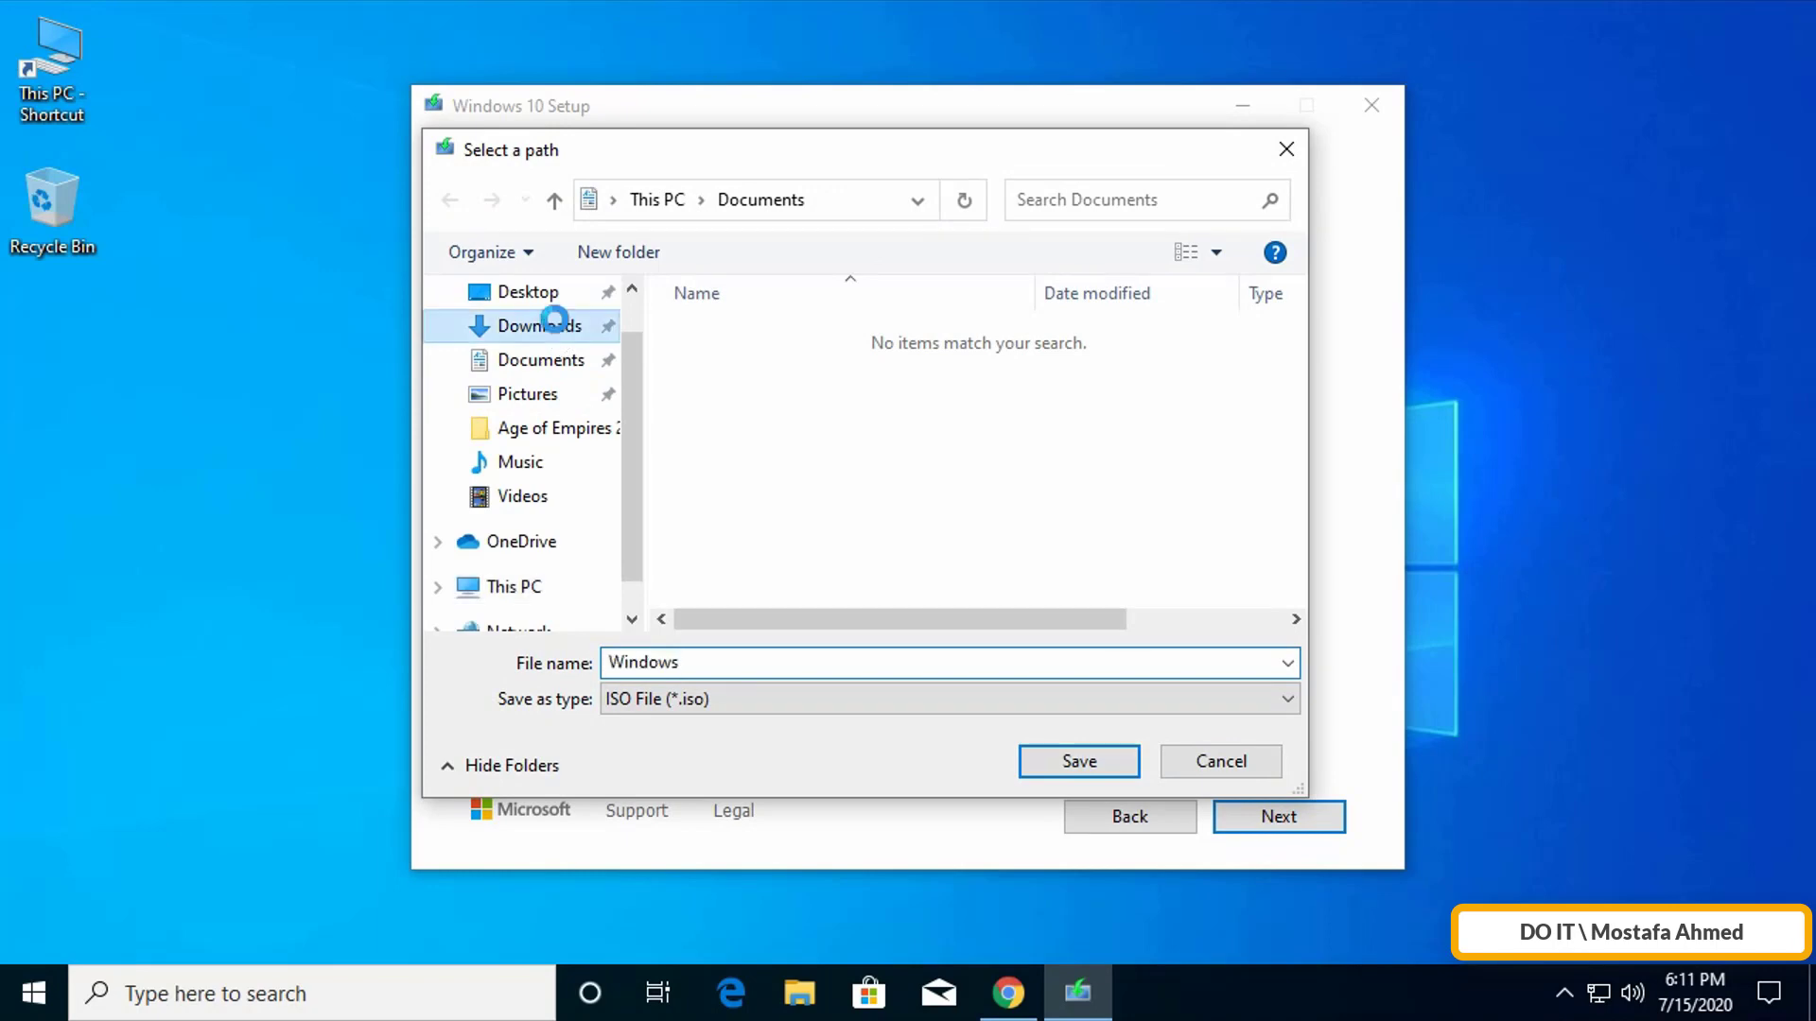
pyautogui.click(712, 667)
pyautogui.write('10')
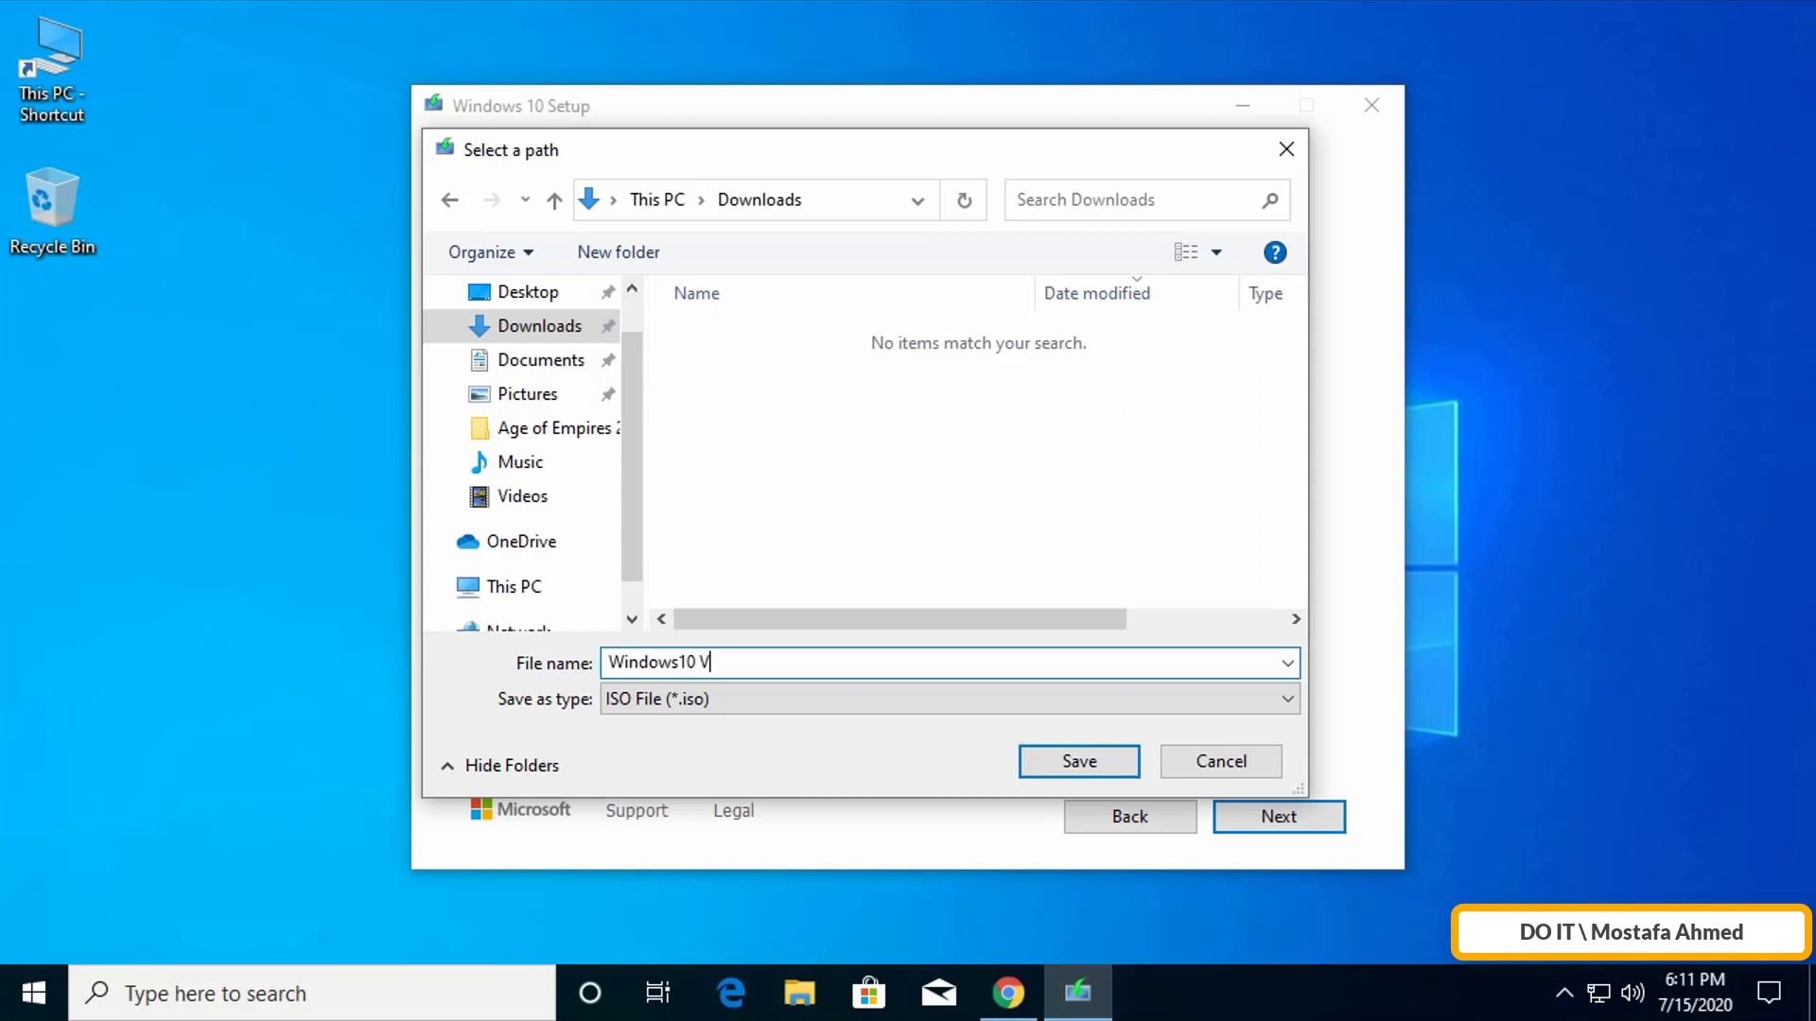
pyautogui.write('Version May')
pyautogui.write('2004')
pyautogui.click(1042, 768)
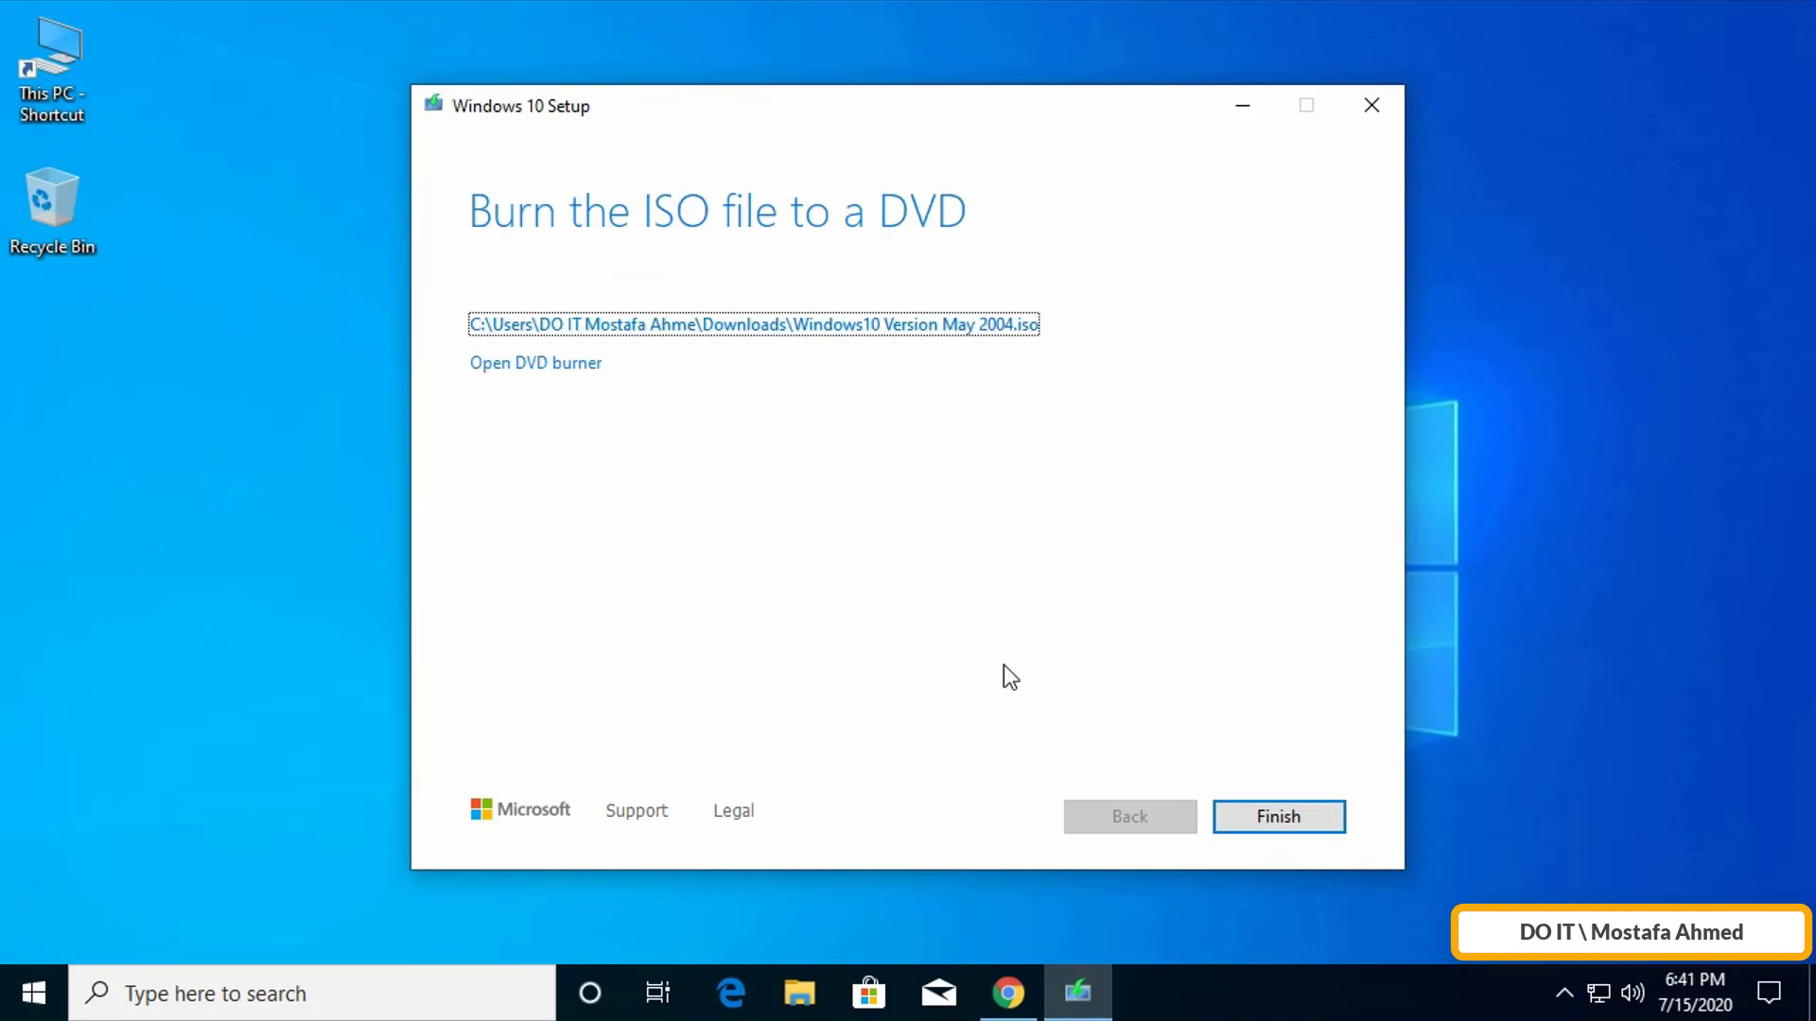
pyautogui.click(1257, 817)
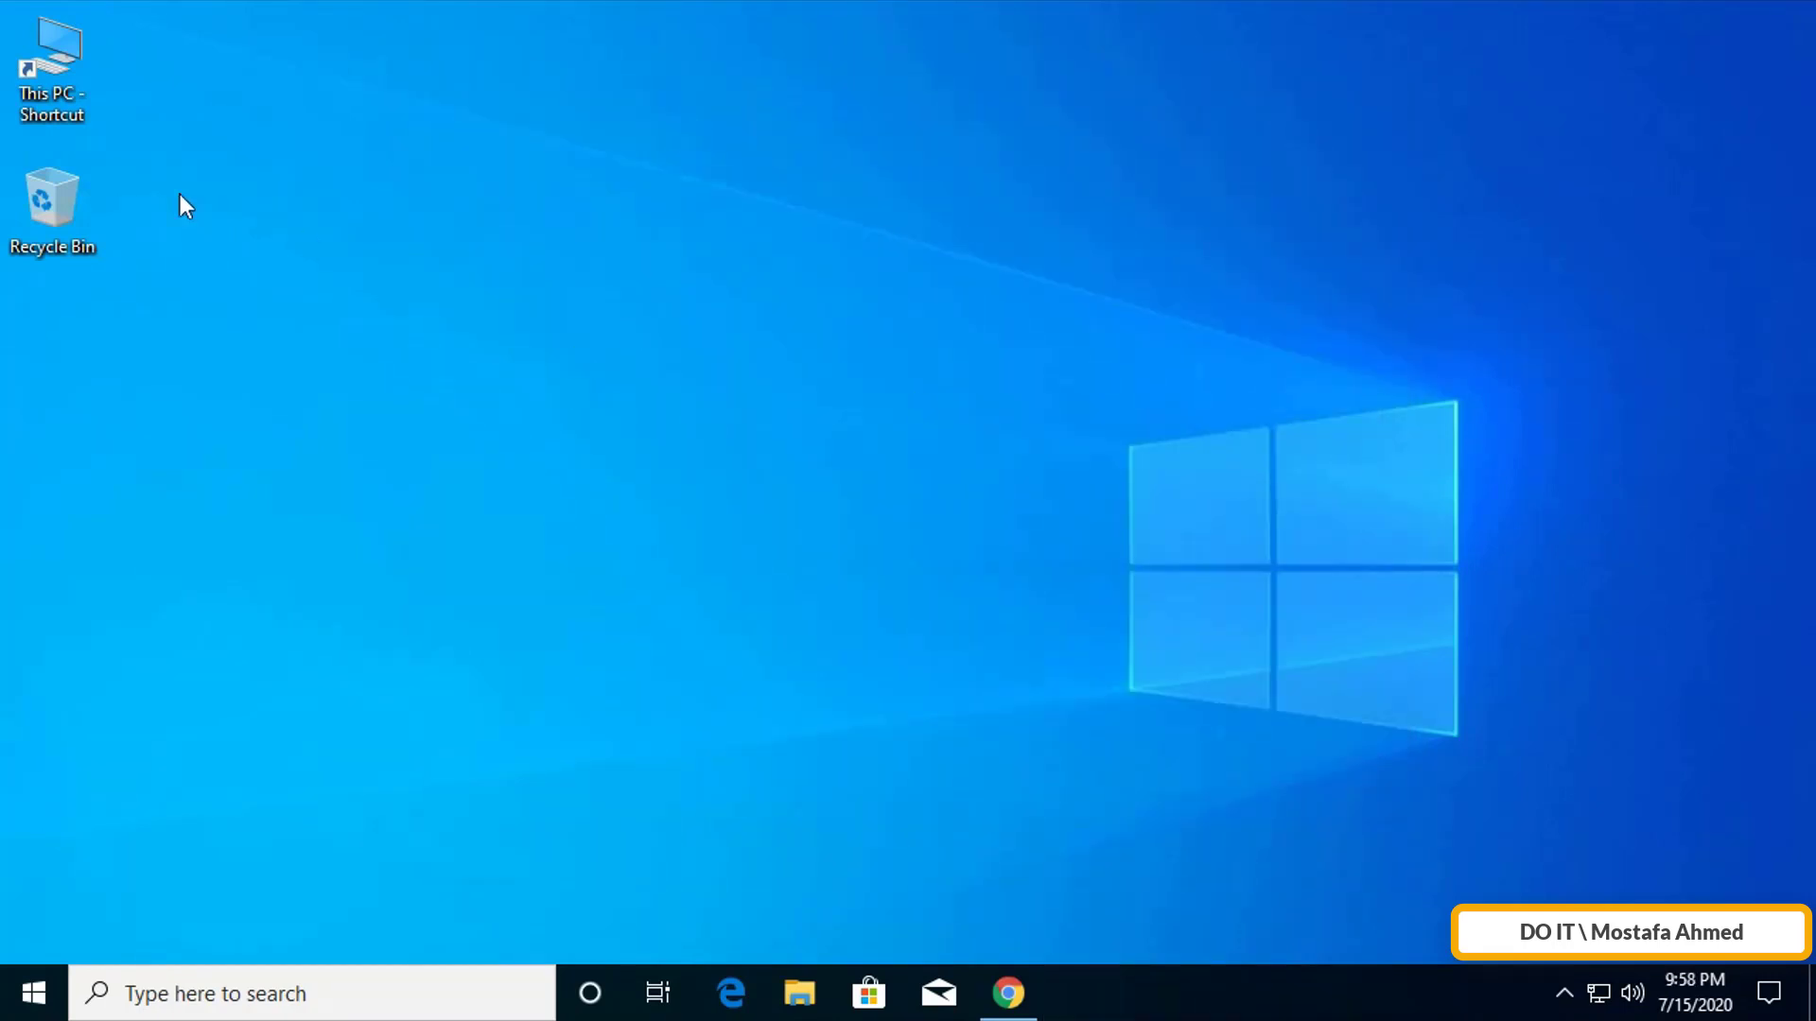
# Step: Open the properties of Windows10 Version May 2004.iso in the Downloads folder and check its file type and size
pyautogui.doubleClick(59, 89)
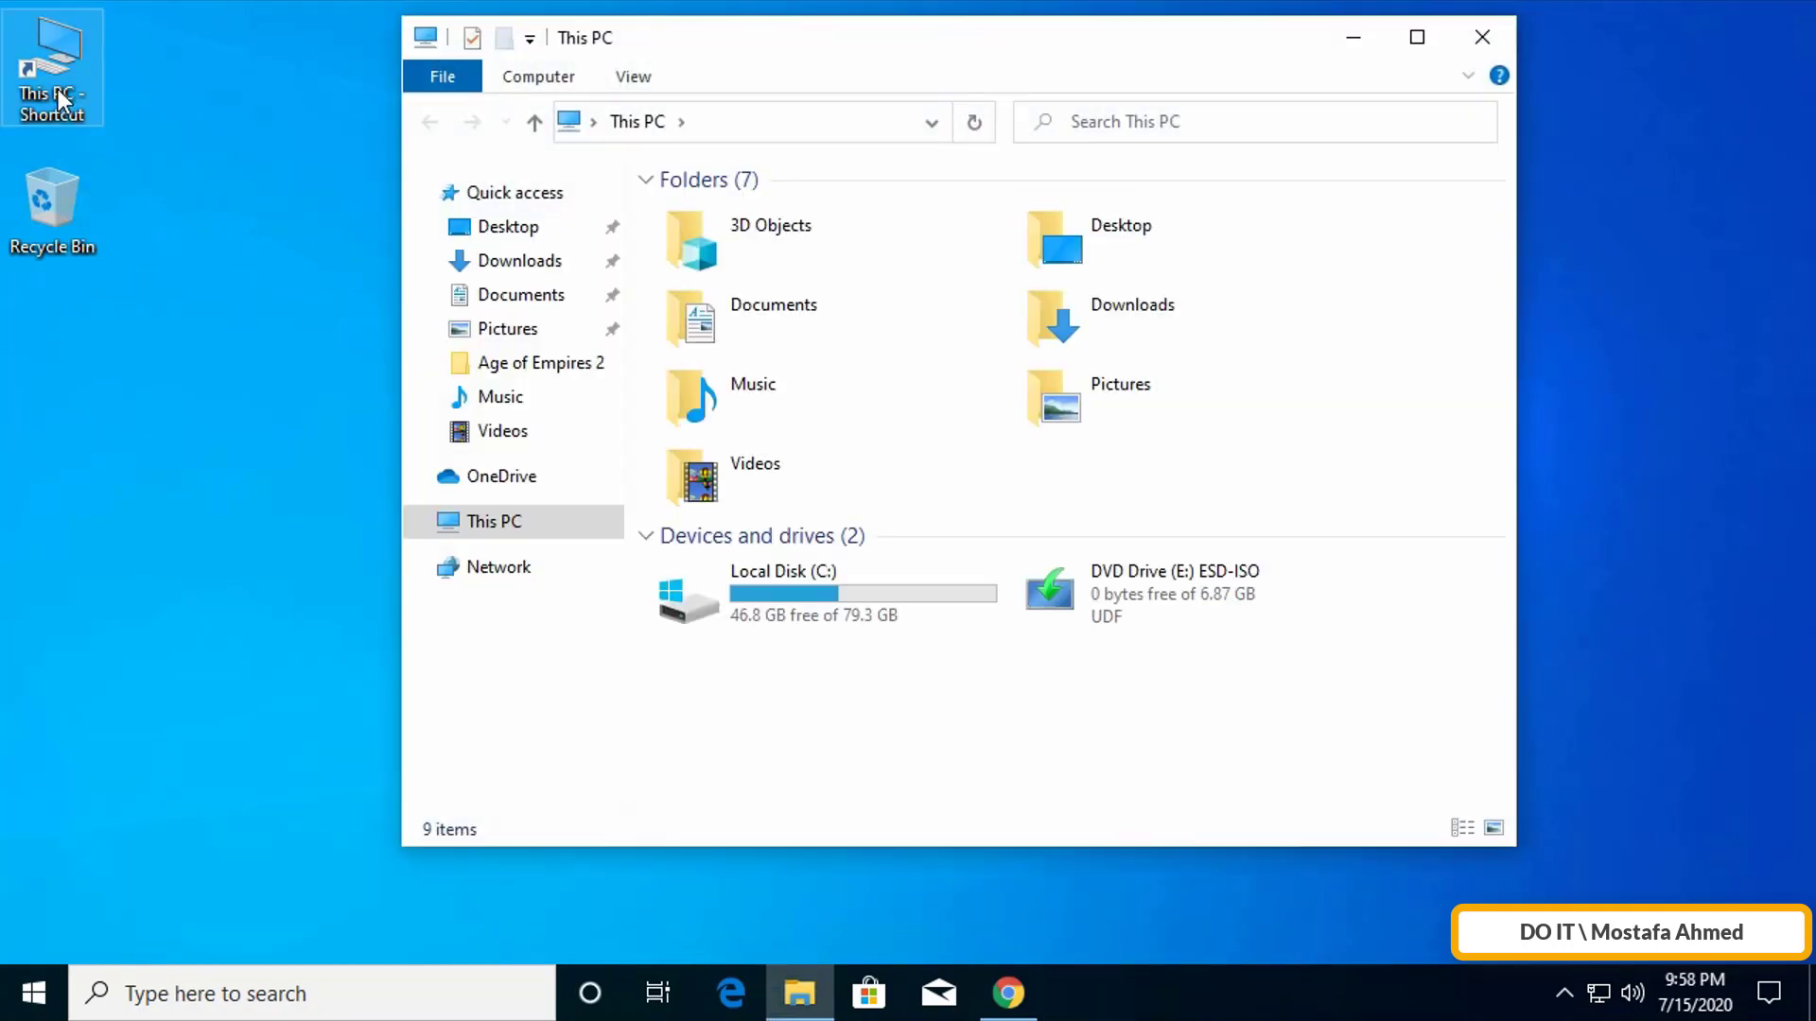
pyautogui.doubleClick(1161, 323)
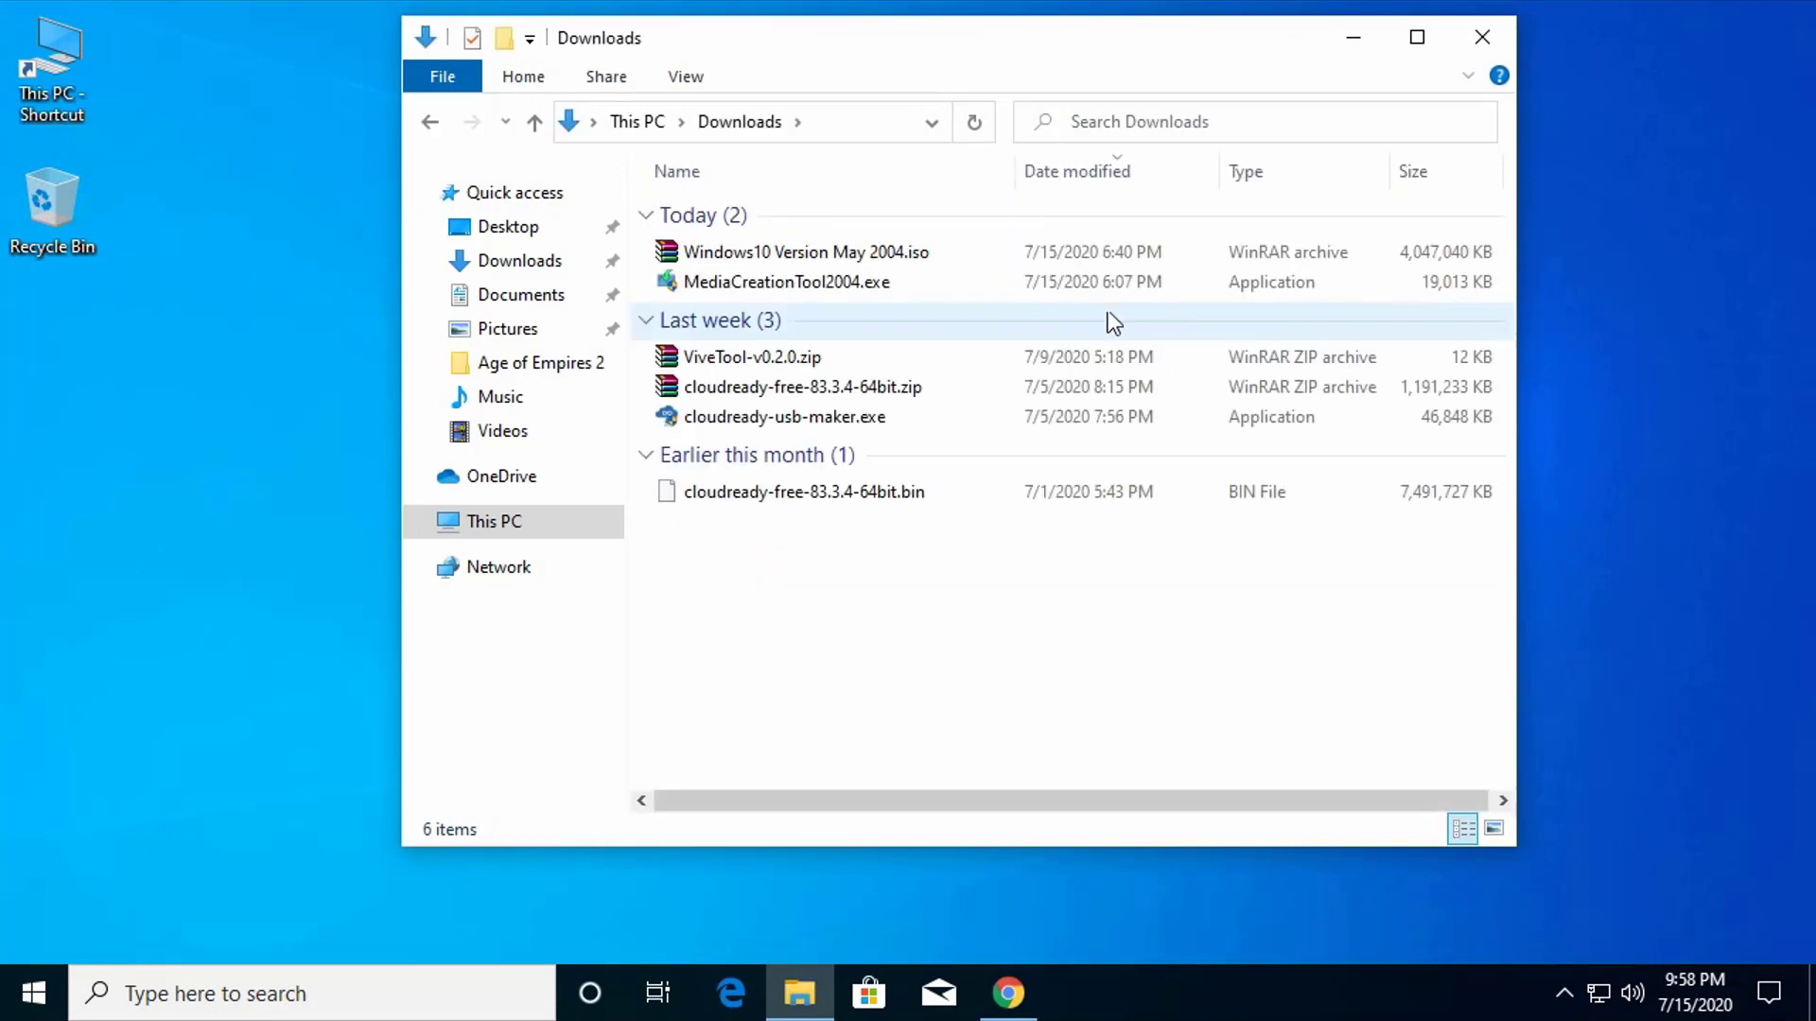
pyautogui.click(883, 257)
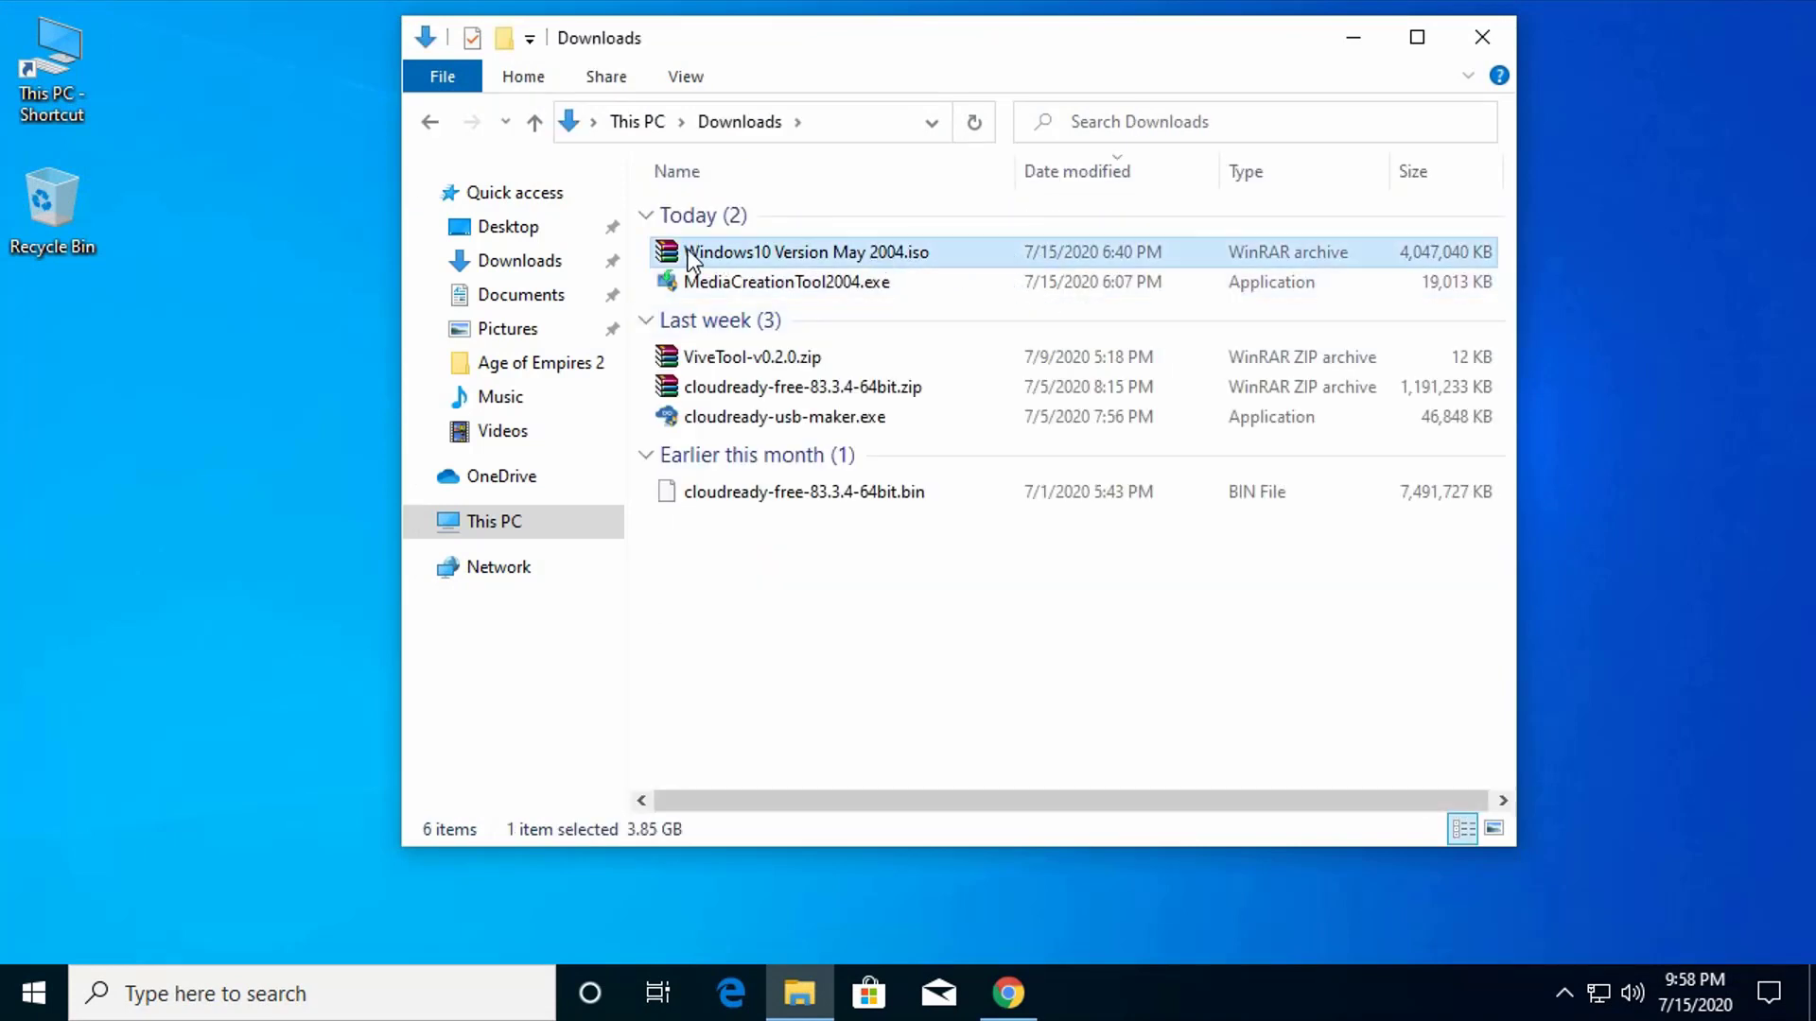
pyautogui.rightClick(861, 248)
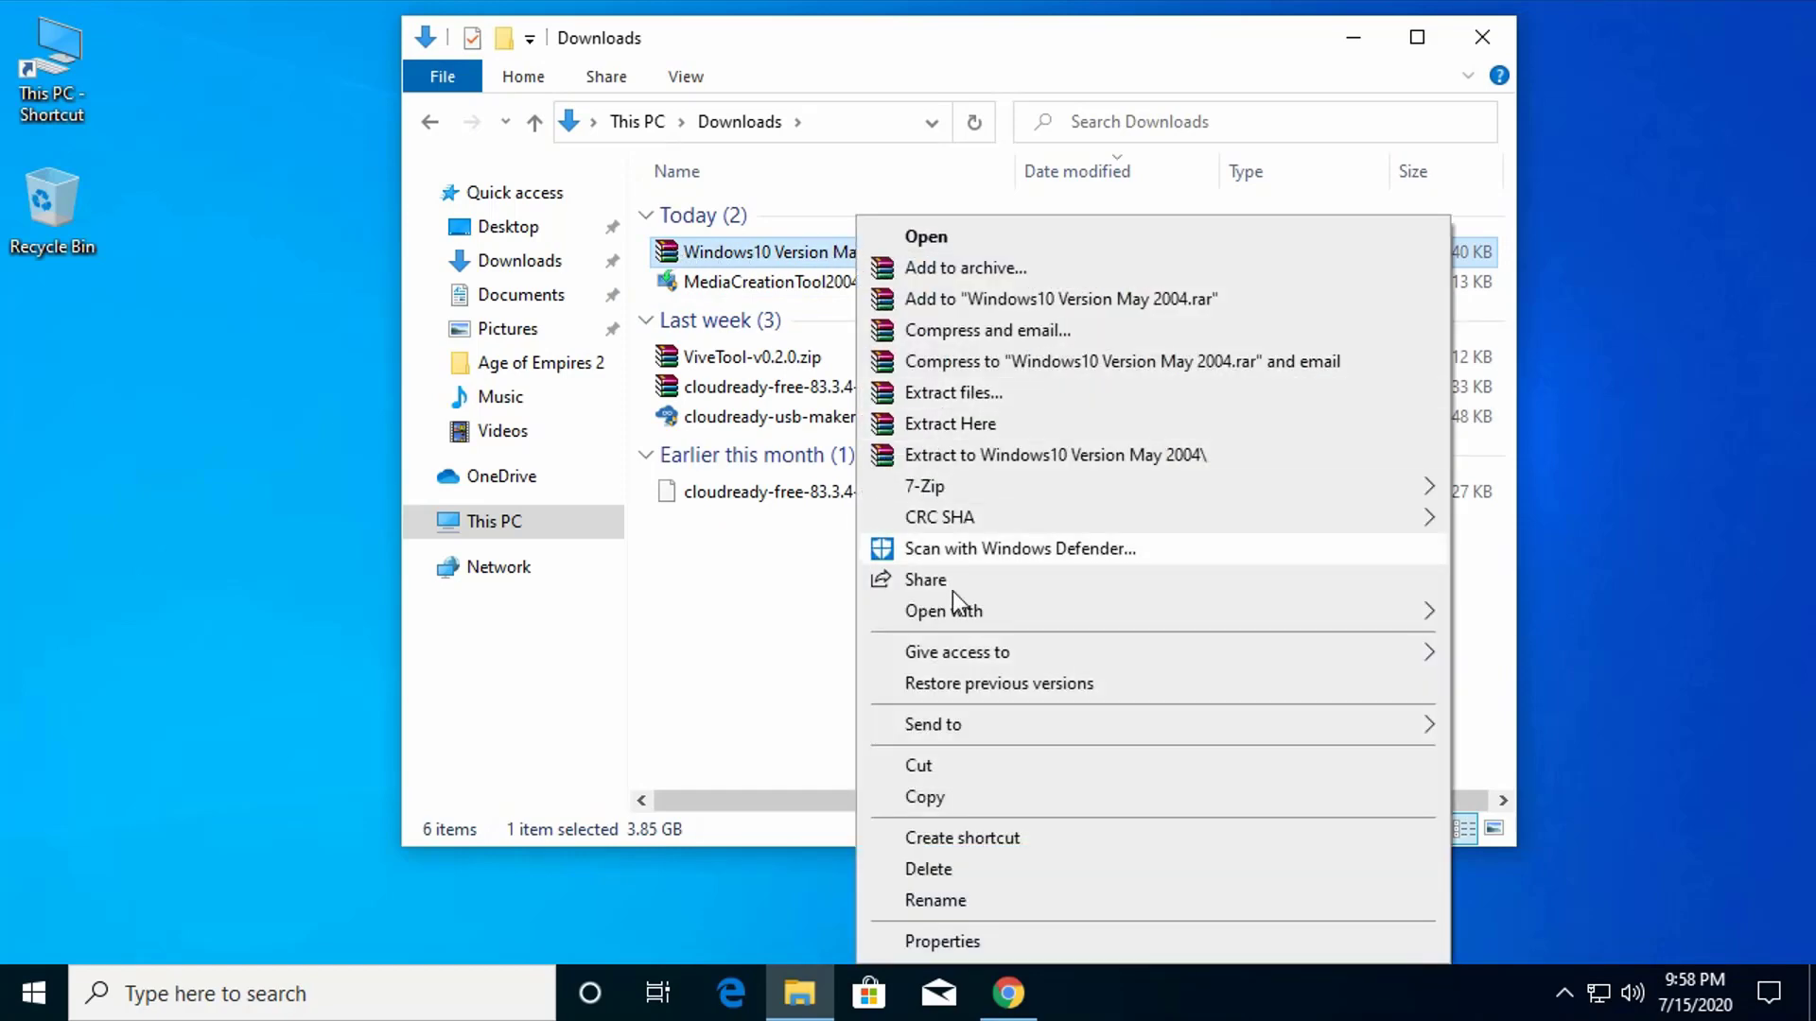
pyautogui.click(985, 940)
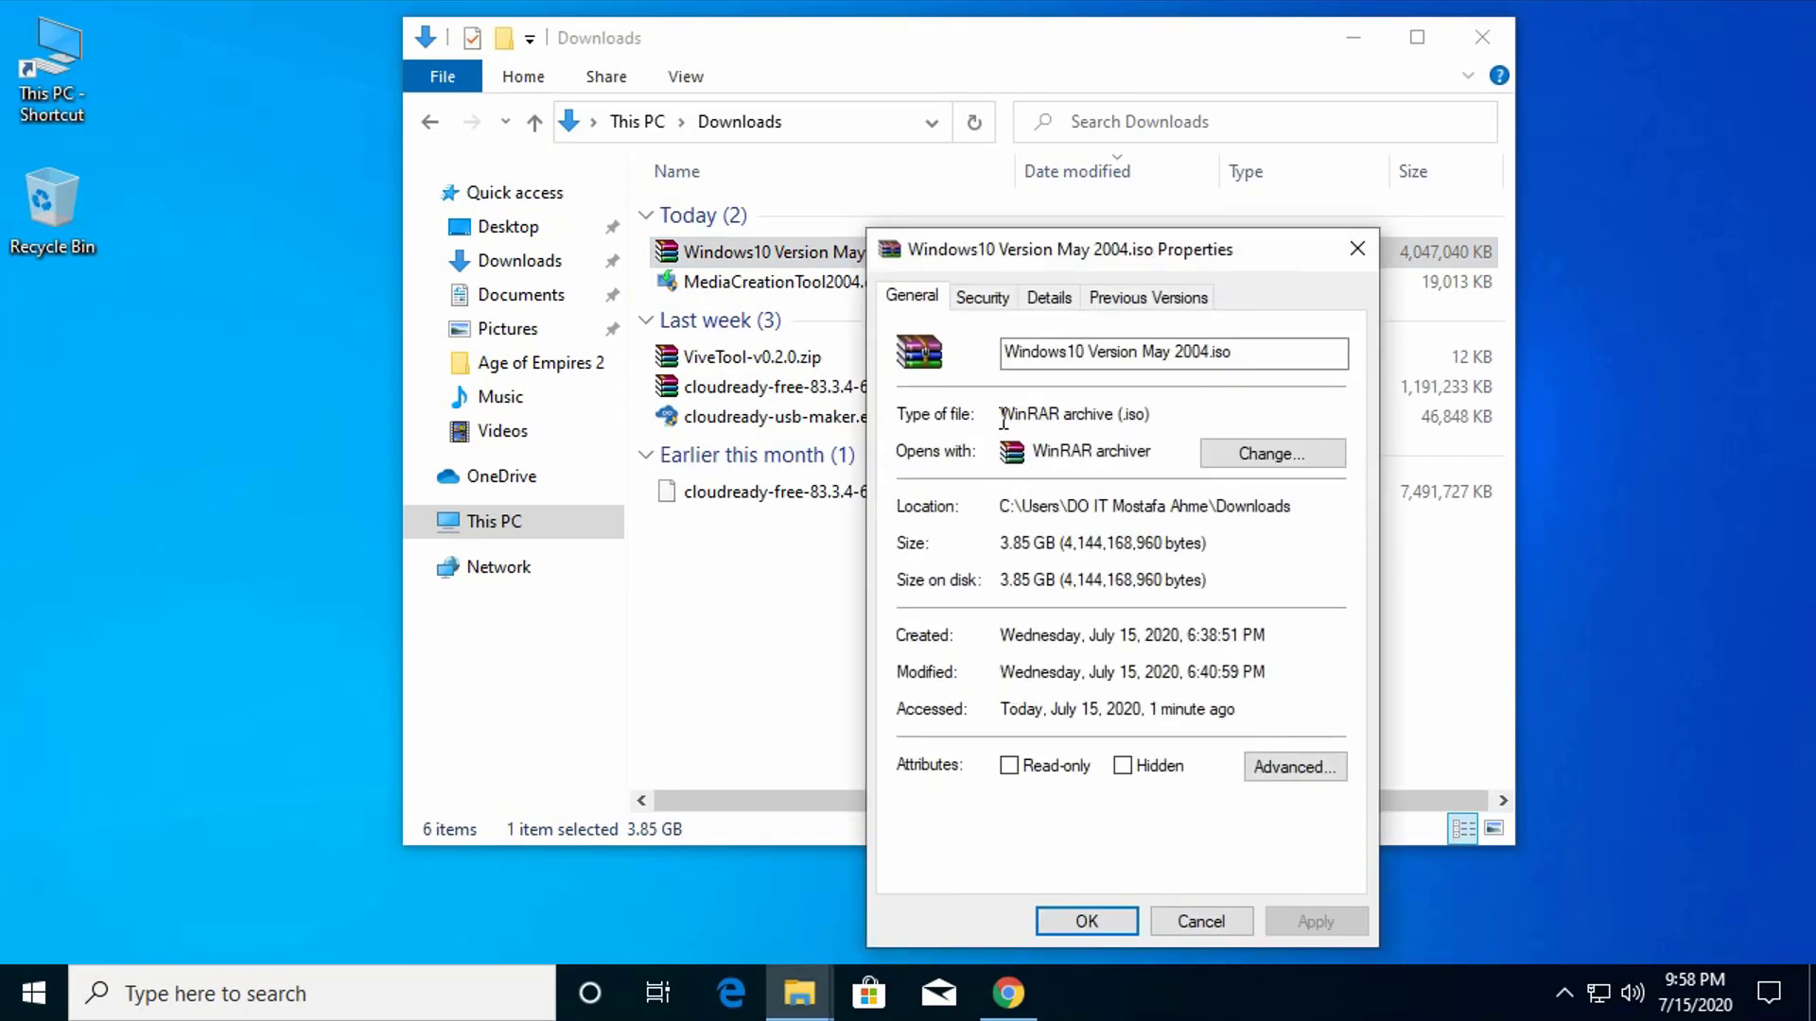
pyautogui.moveTo(1004, 420); pyautogui.dragTo(1150, 416)
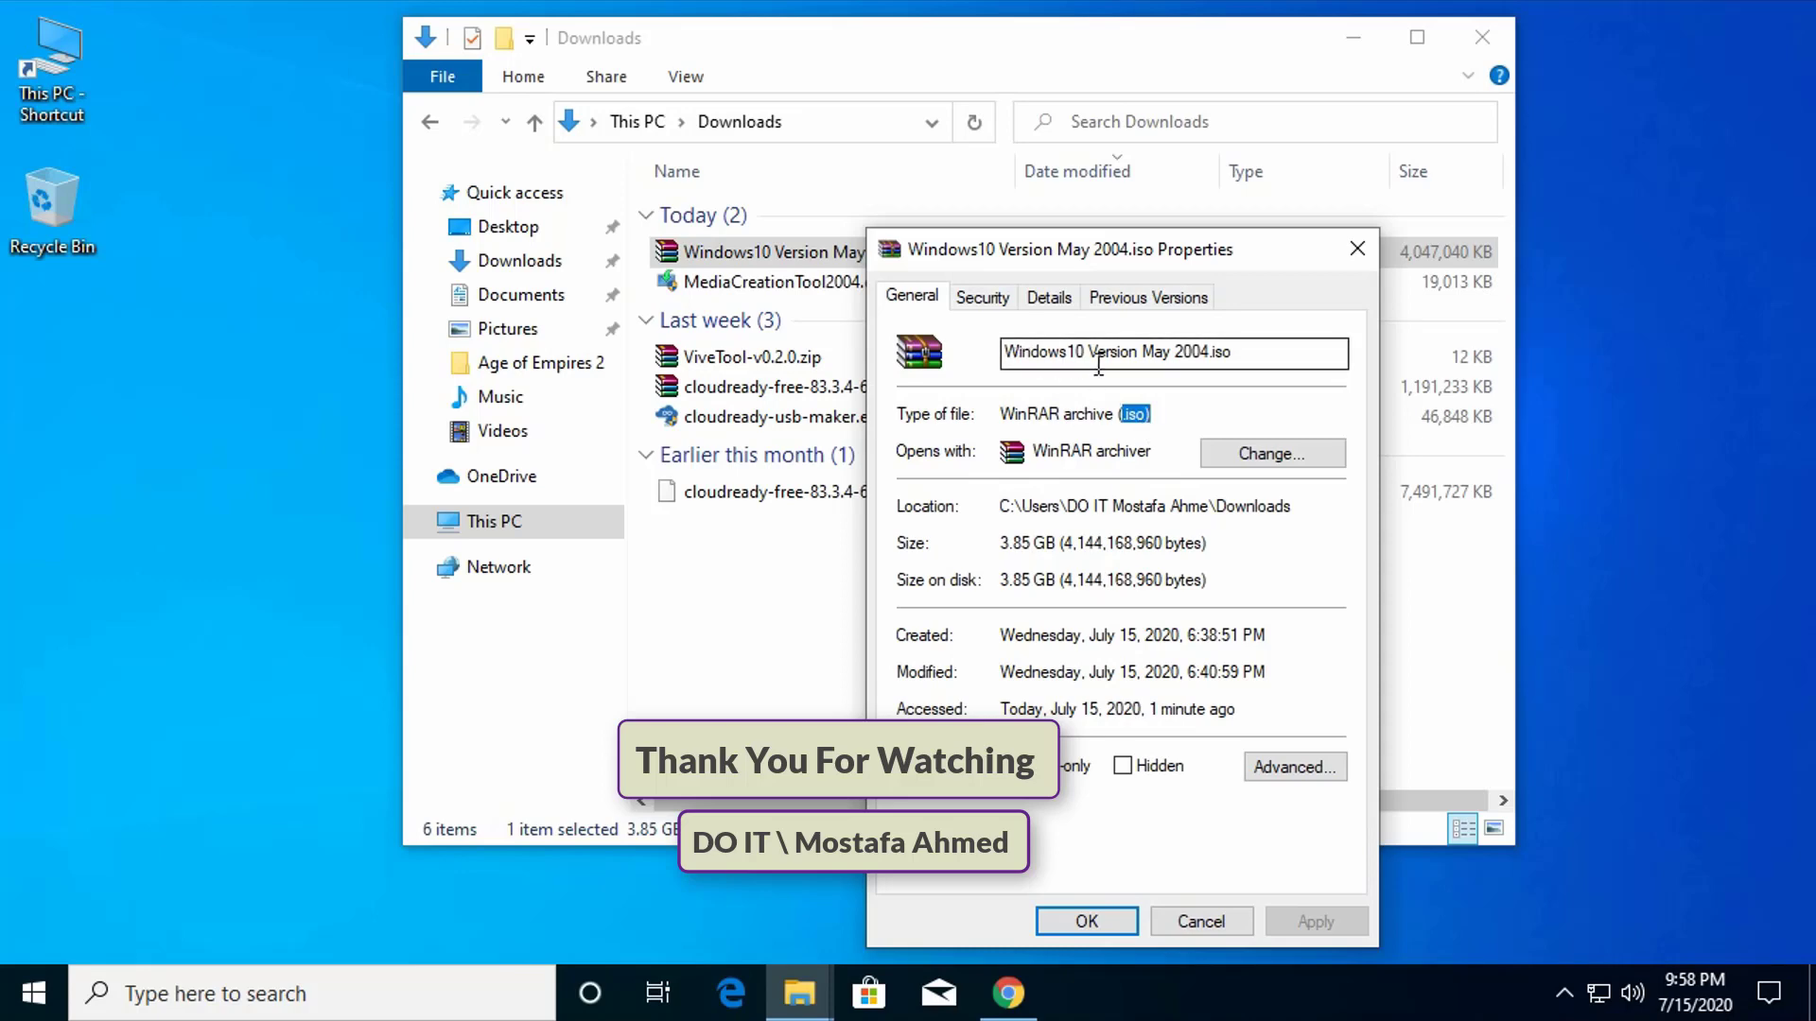
pyautogui.moveTo(1003, 536); pyautogui.dragTo(1033, 542)
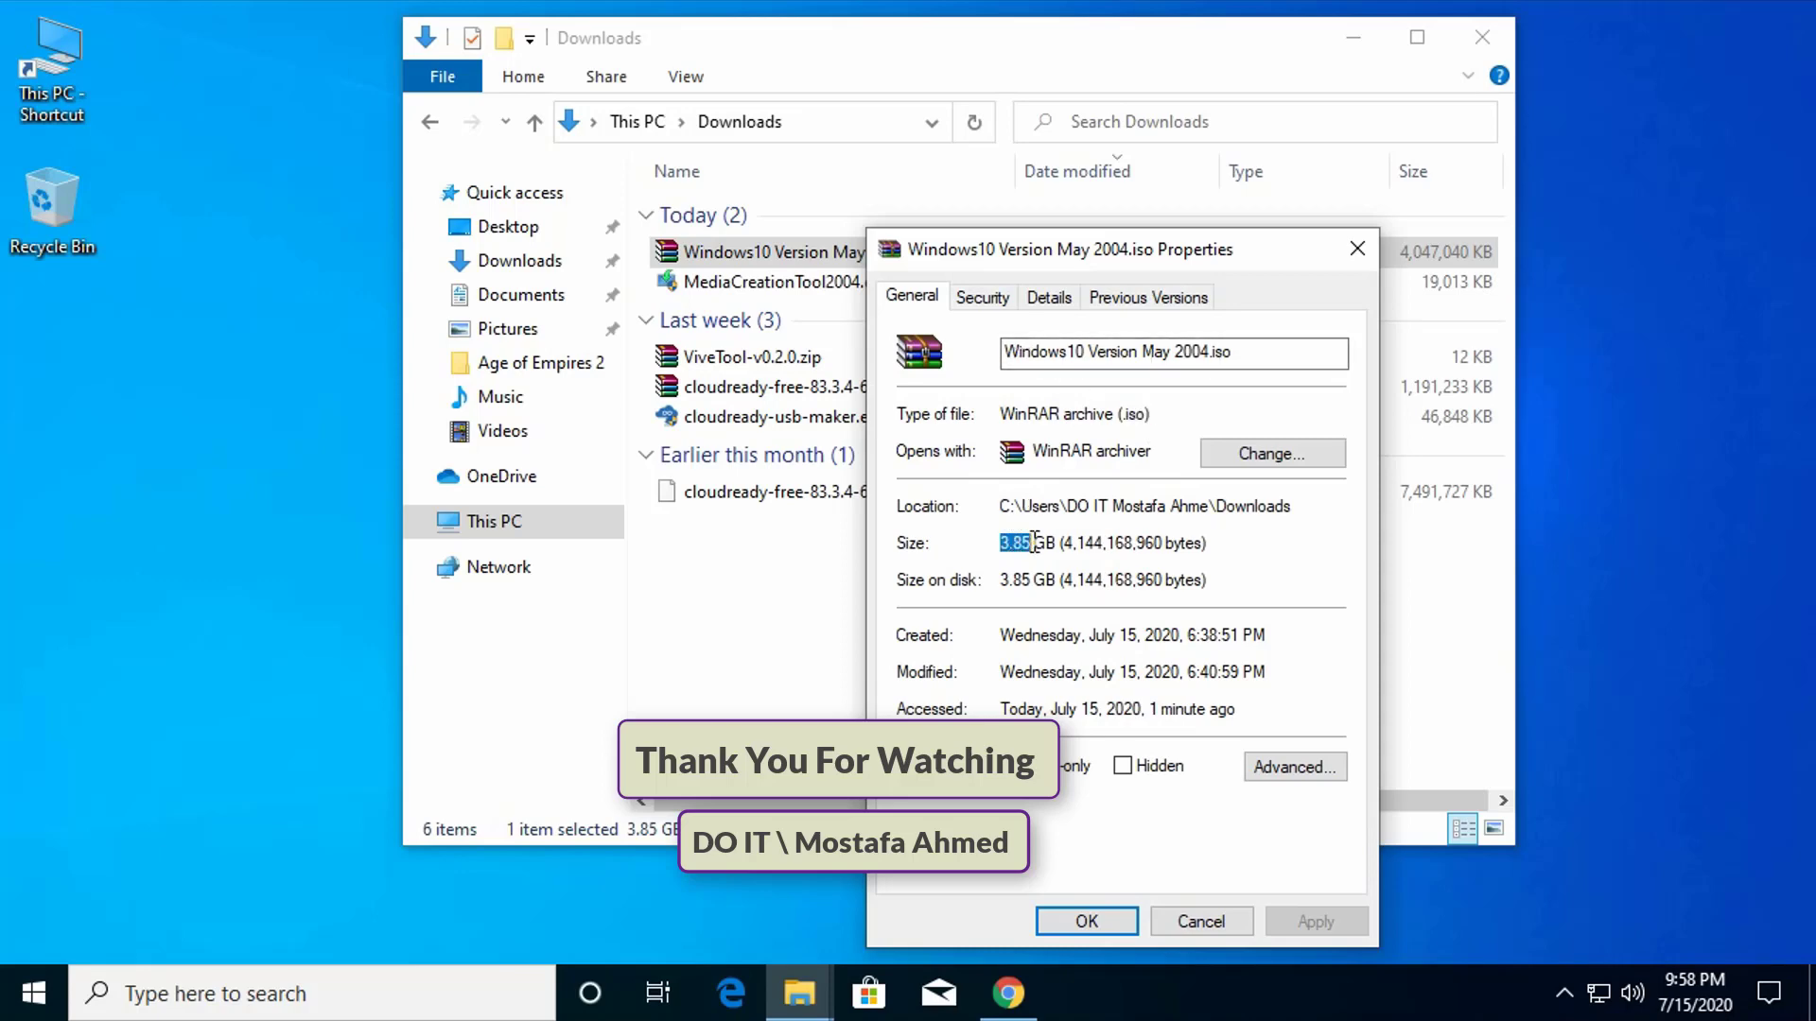